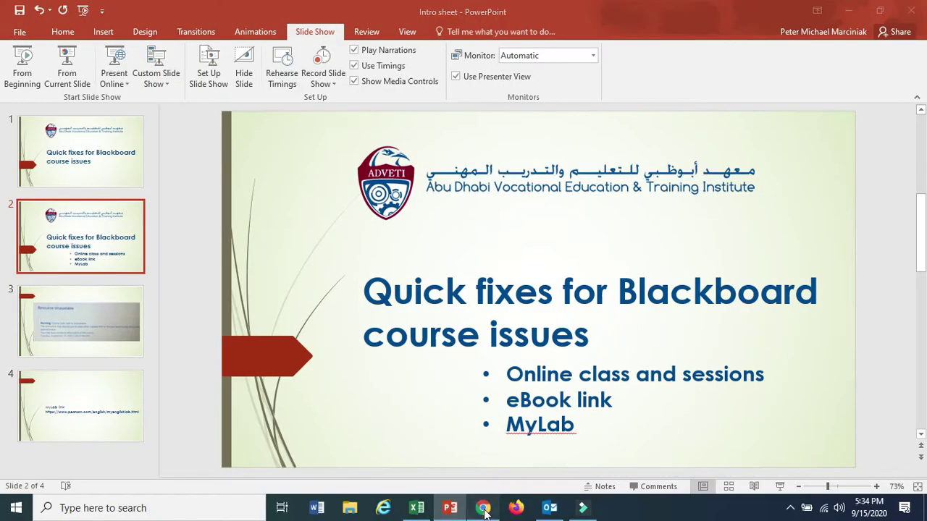
Switch to the GEC1000 General English course in Chrome and look over its course menu.
left_click(482, 508)
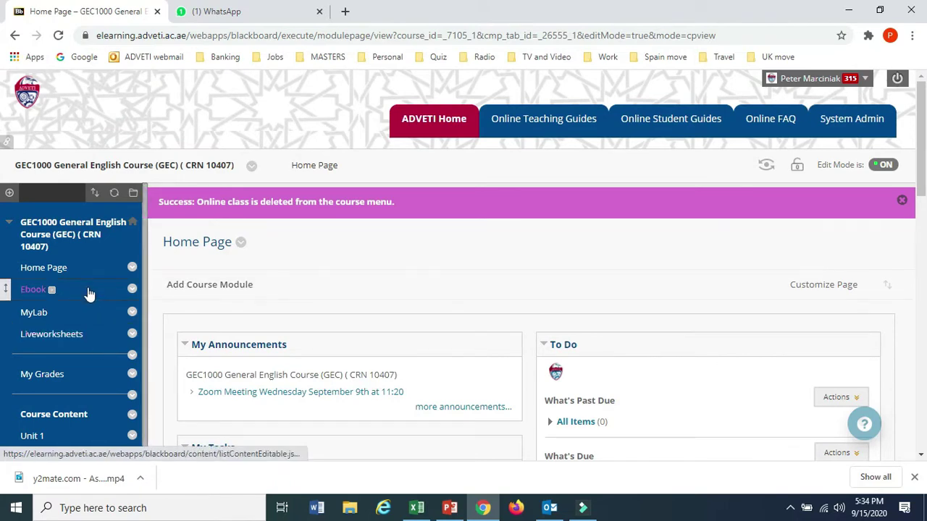
scroll(89, 293, "down", 3)
scroll(116, 345, "up", 3)
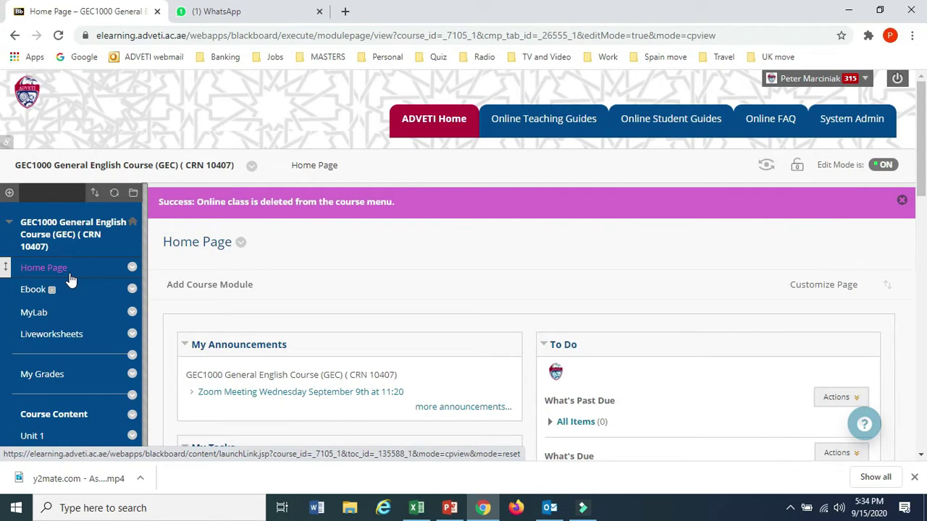
Add a tool link named "Online class" of type Blackboard Collaborate Ultra to the course menu and make it available to users.
left_click(11, 193)
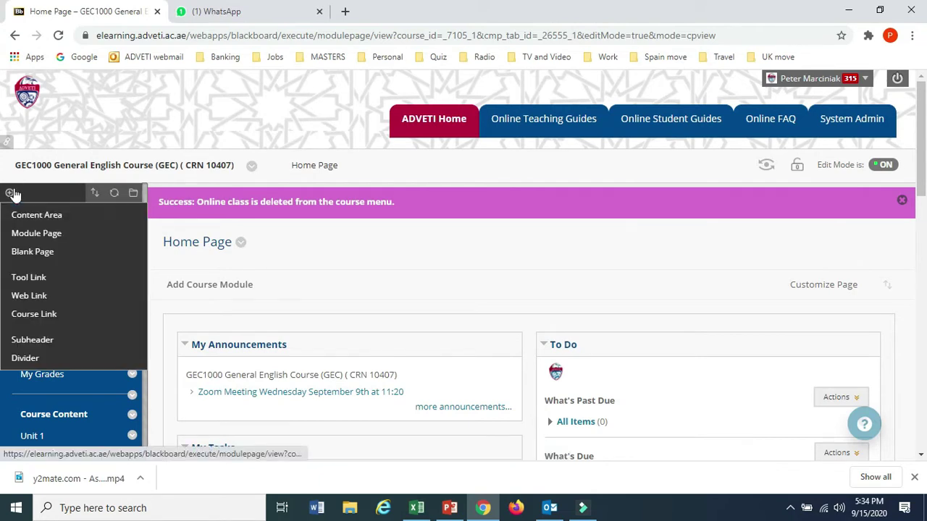
left_click(10, 193)
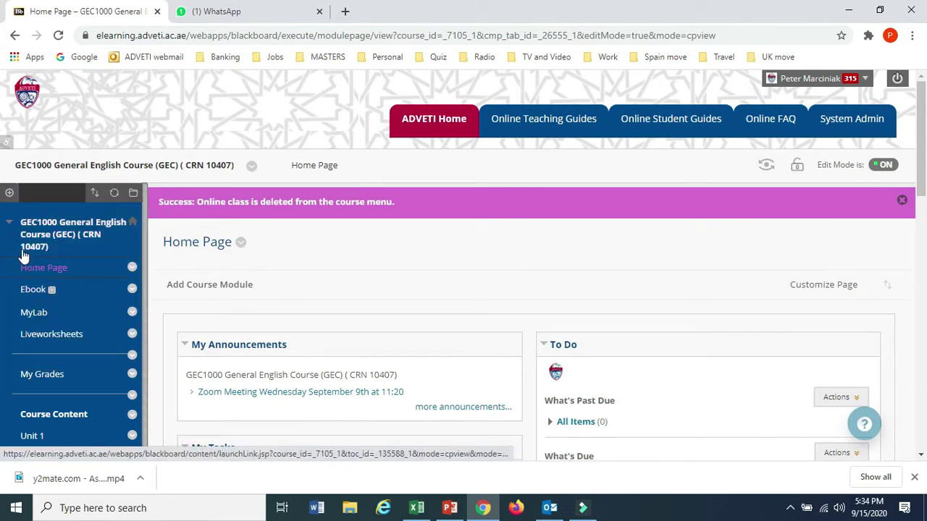
left_click(10, 194)
left_click(34, 277)
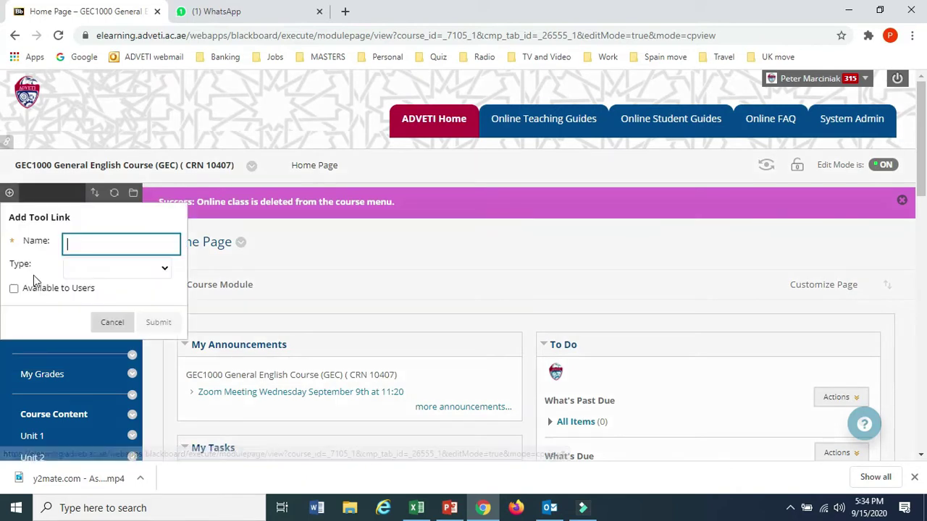
type("On")
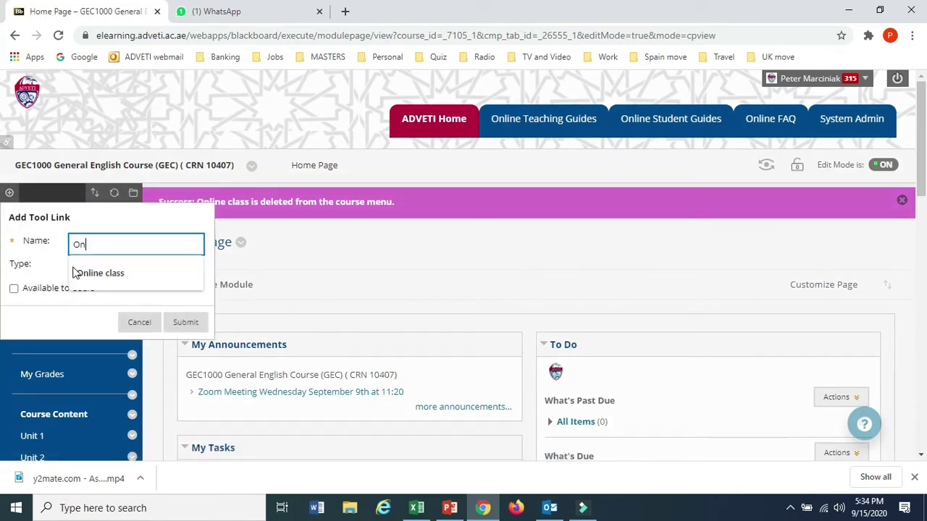
type("line class")
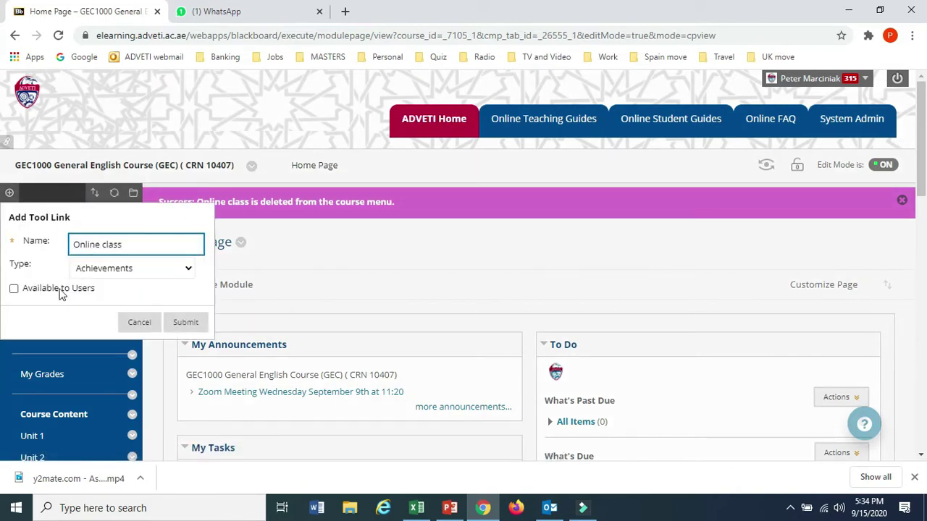
left_click(169, 268)
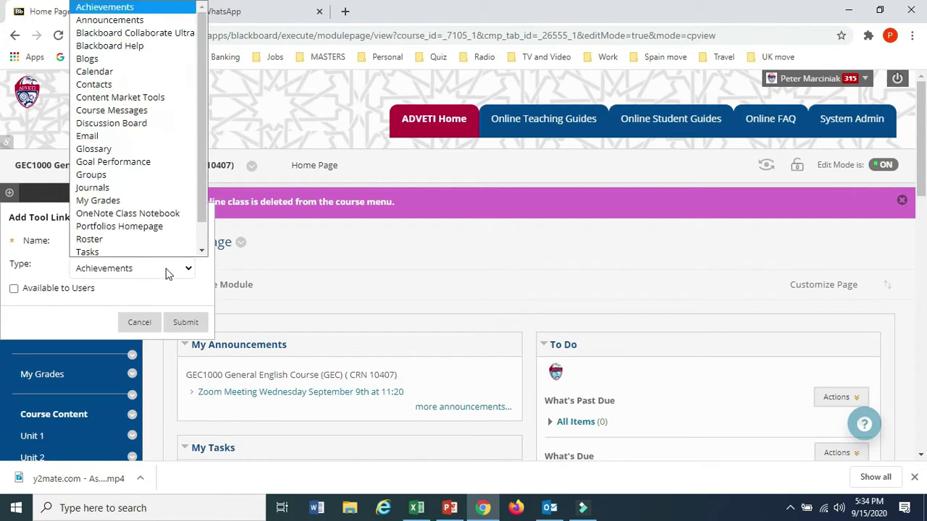
left_click(149, 30)
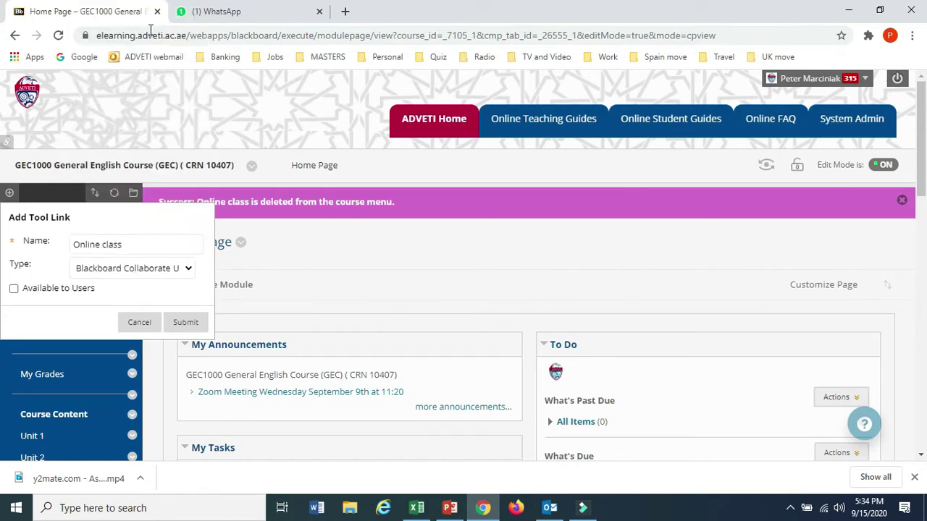
left_click(13, 289)
left_click(185, 324)
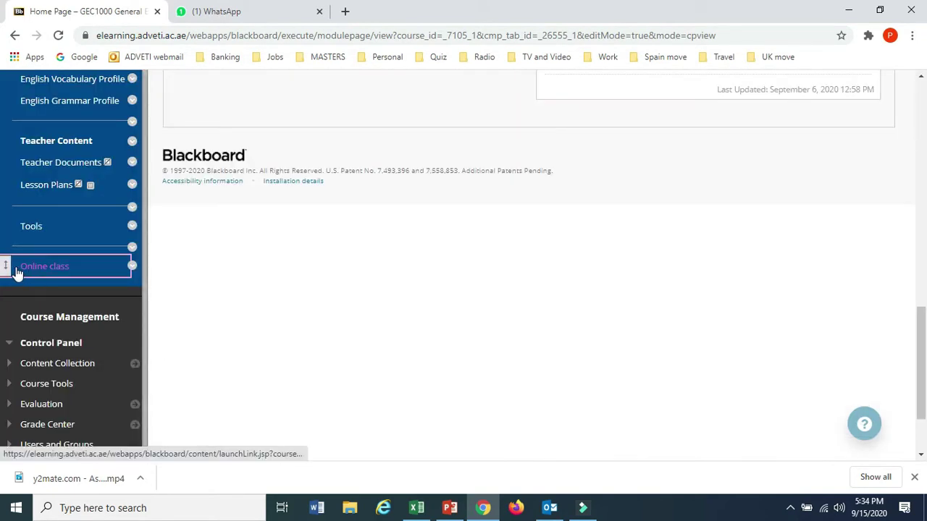
Move the Online class link directly below Home Page in the course menu and add a divider above and below it.
left_click_drag(8, 265, 15, 28)
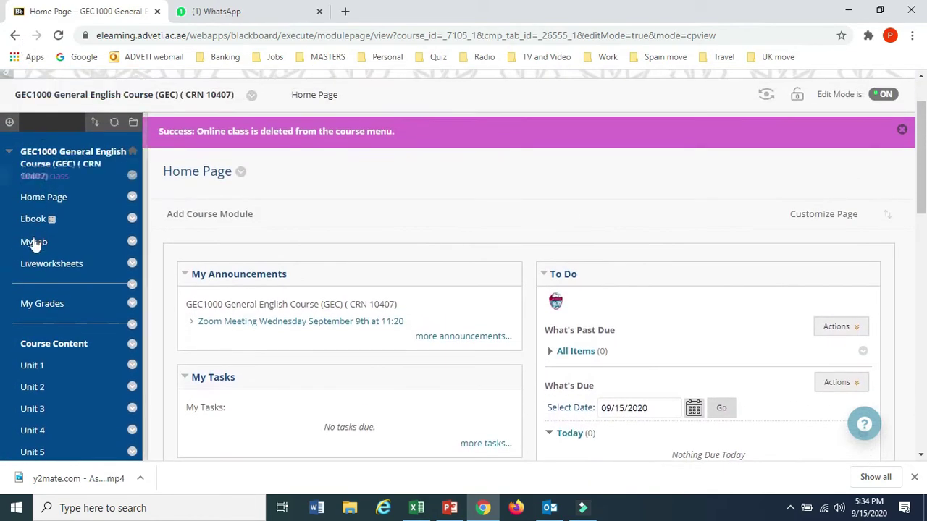
left_click_drag(34, 245, 21, 217)
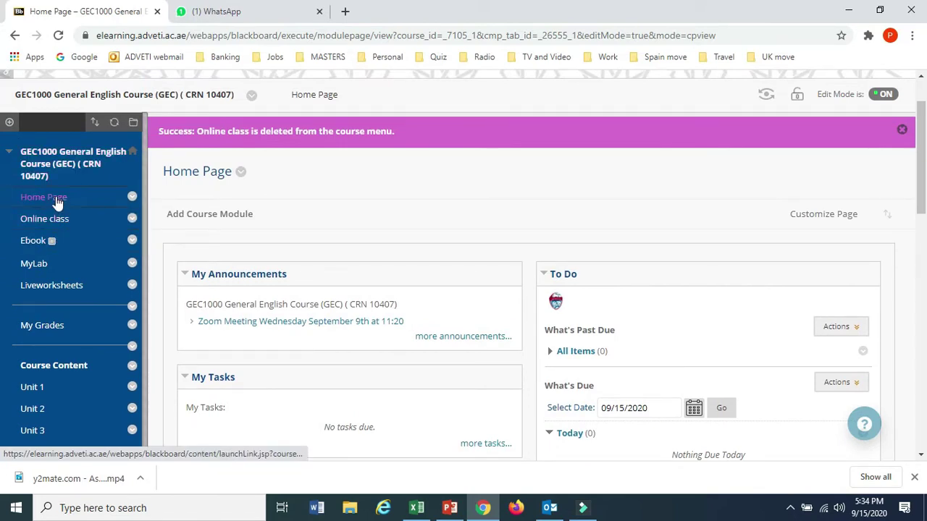
left_click(9, 121)
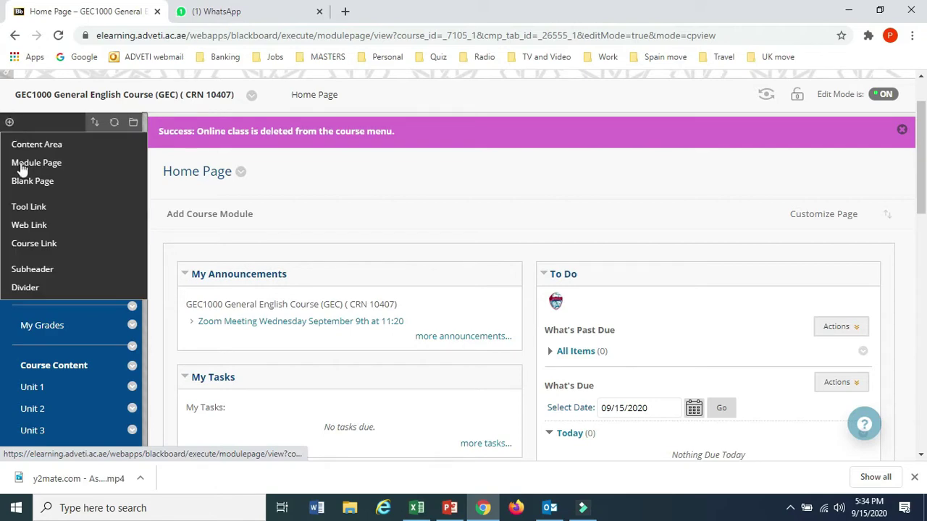
left_click(27, 290)
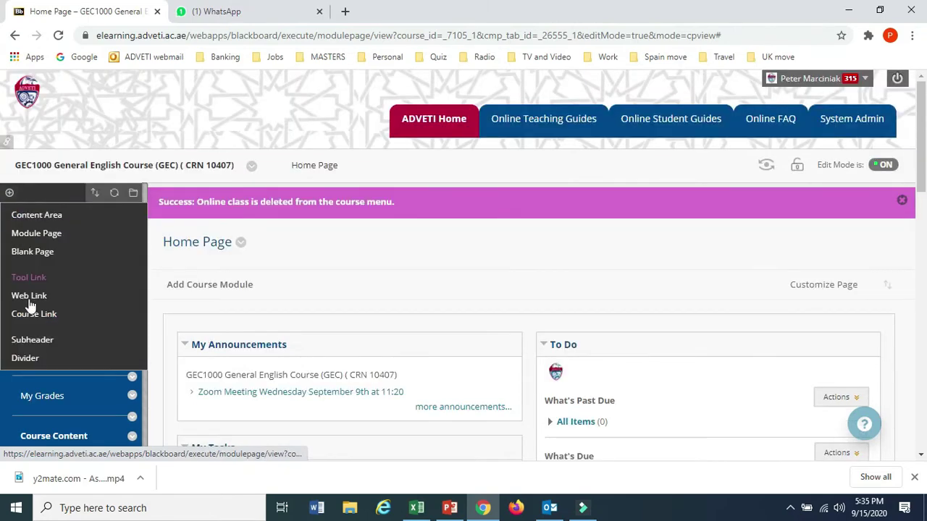
left_click(25, 362)
scroll(28, 391, "down", 15)
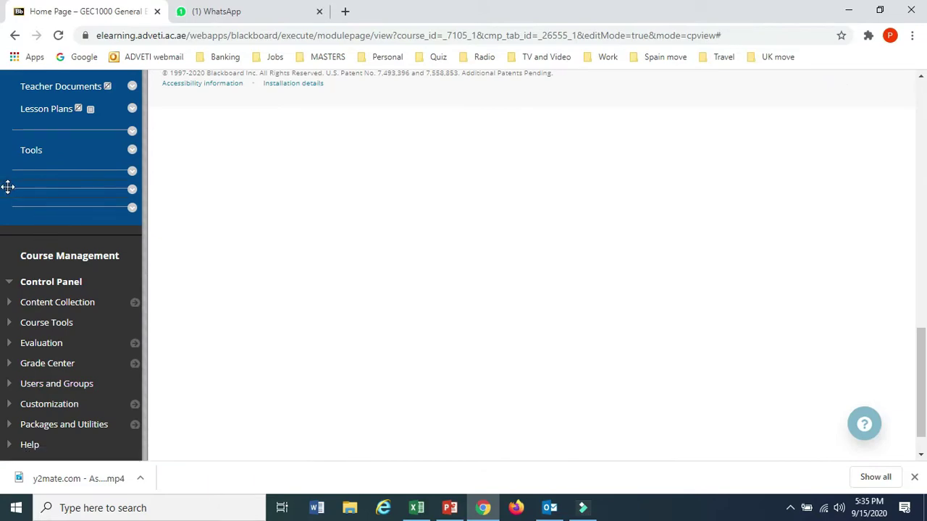
mouse_move(7, 187)
left_mouse_down()
mouse_move(10, 19)
mouse_move(19, 237)
mouse_move(16, 197)
left_mouse_up()
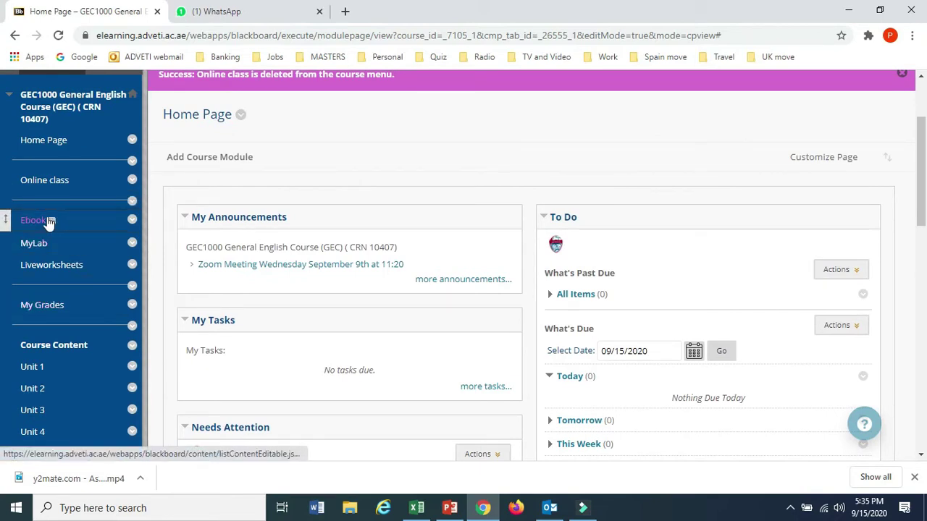
Open the Online class sessions and lock the Course Room.
left_click(61, 181)
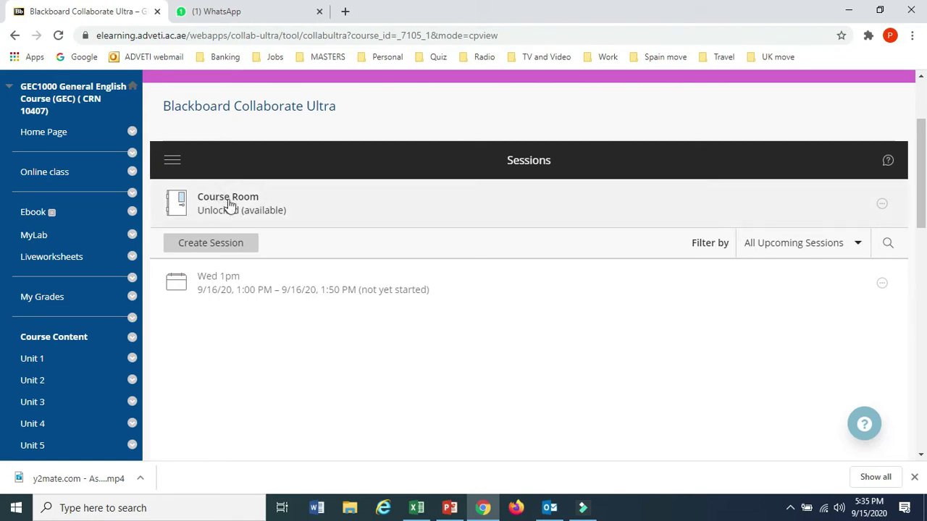
left_click(882, 205)
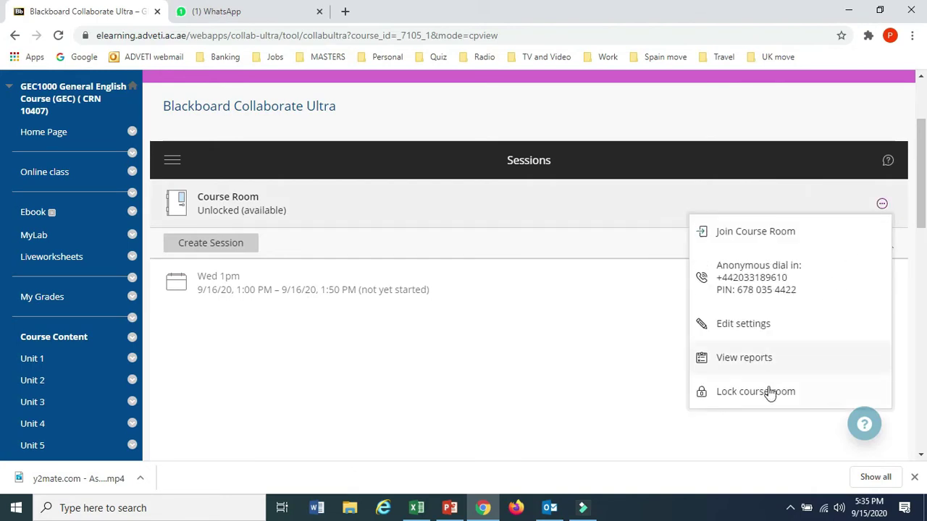
left_click(769, 392)
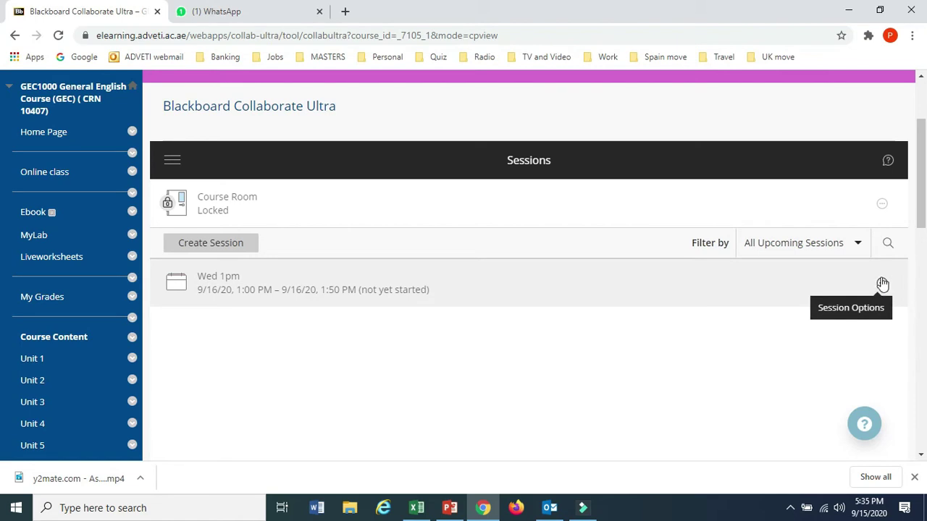
Rename the "Wed 1pm" session as "GEC1000 - CRN 10407 - Wednesday - Period 5" followed by the person's name, save it and close its settings.
left_click(881, 284)
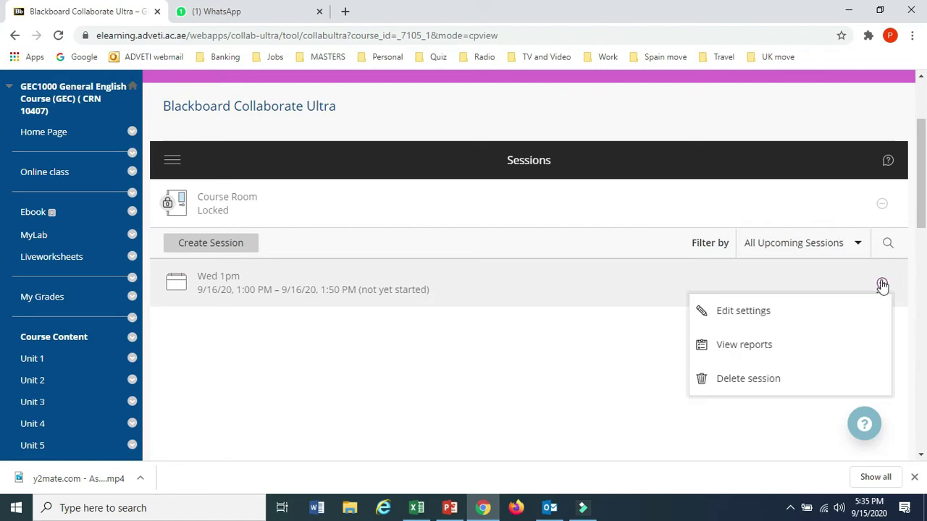
left_click(776, 318)
left_click_drag(693, 168, 640, 172)
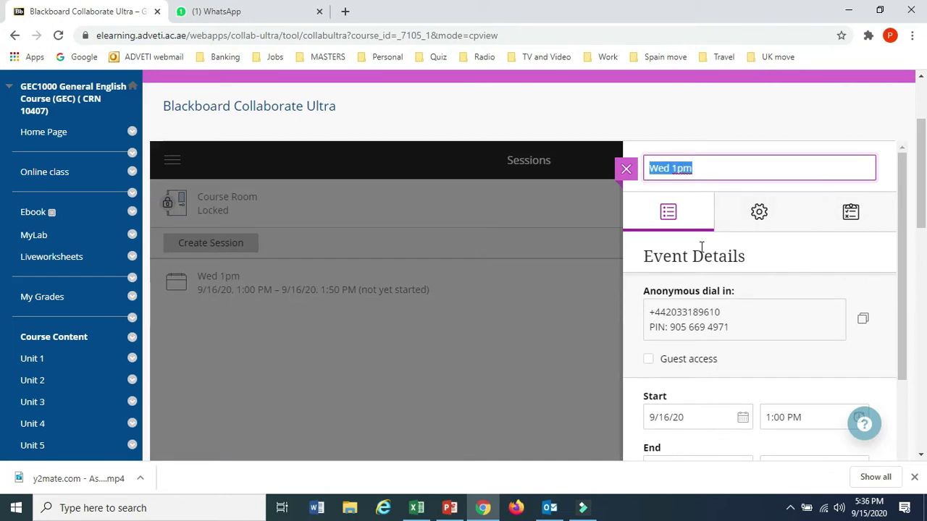
type("GEC100")
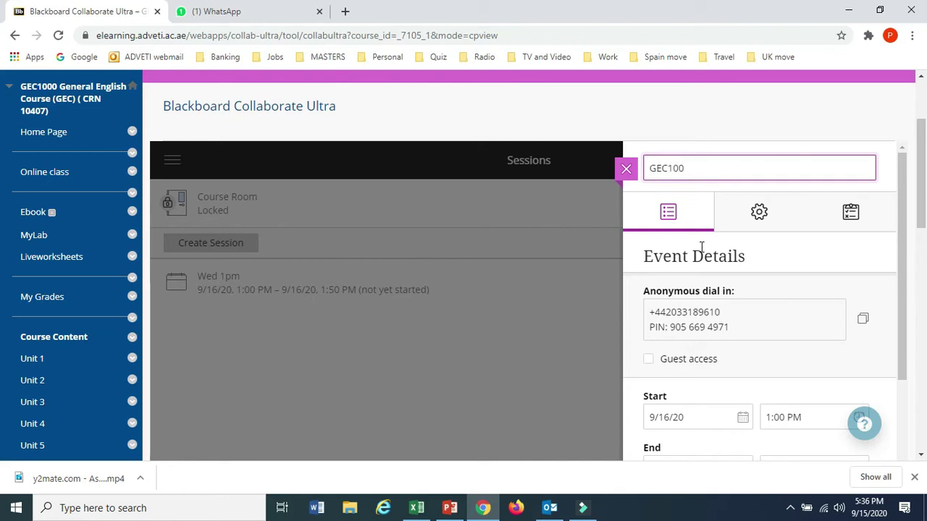
type("0 - CRN 10407 - Wednesda")
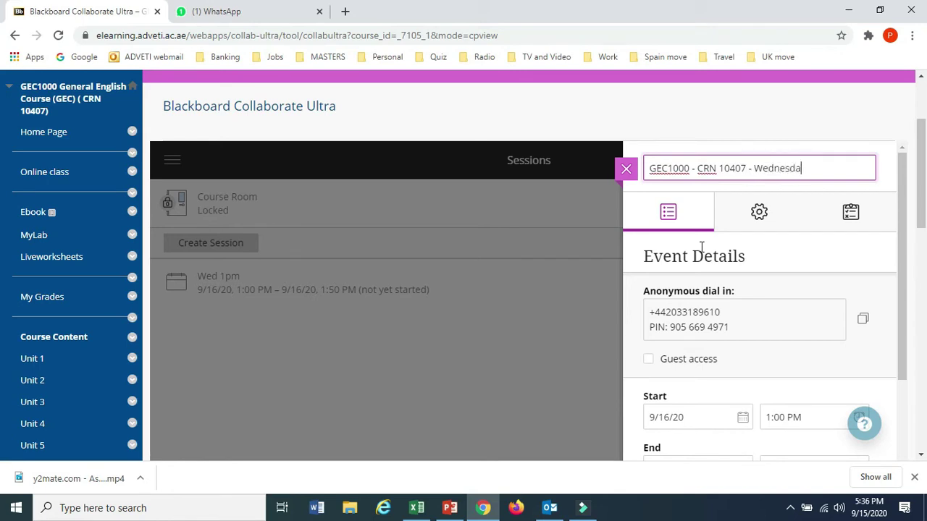
type("y - Period 5")
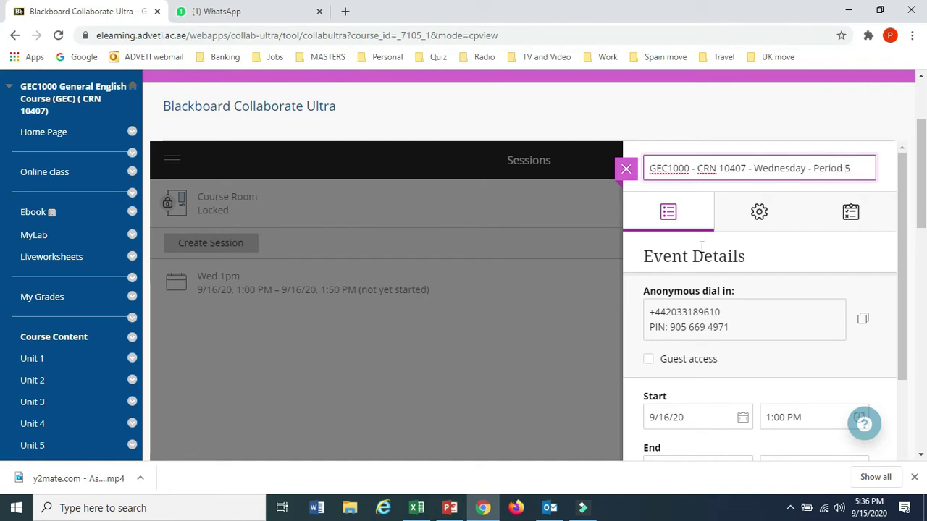
type(" - Asma")
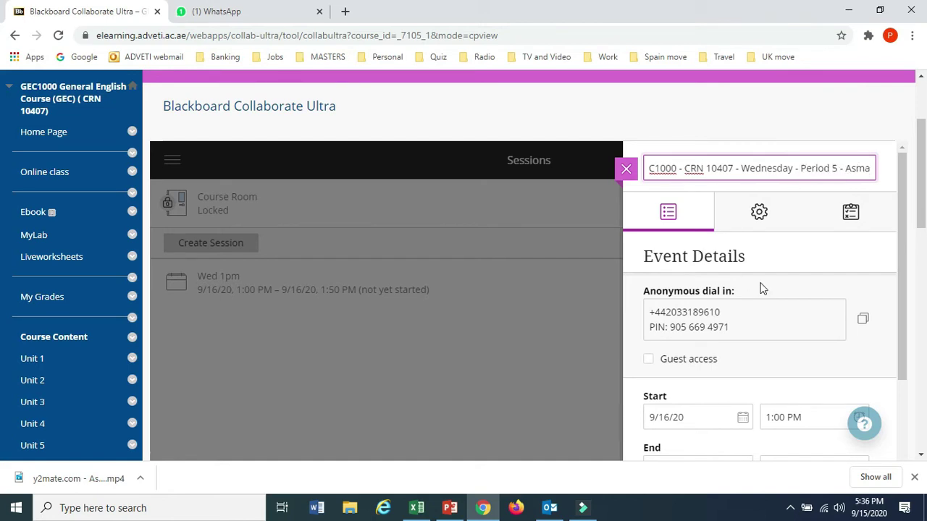
scroll(799, 338, "down", 2)
scroll(745, 404, "down", 4)
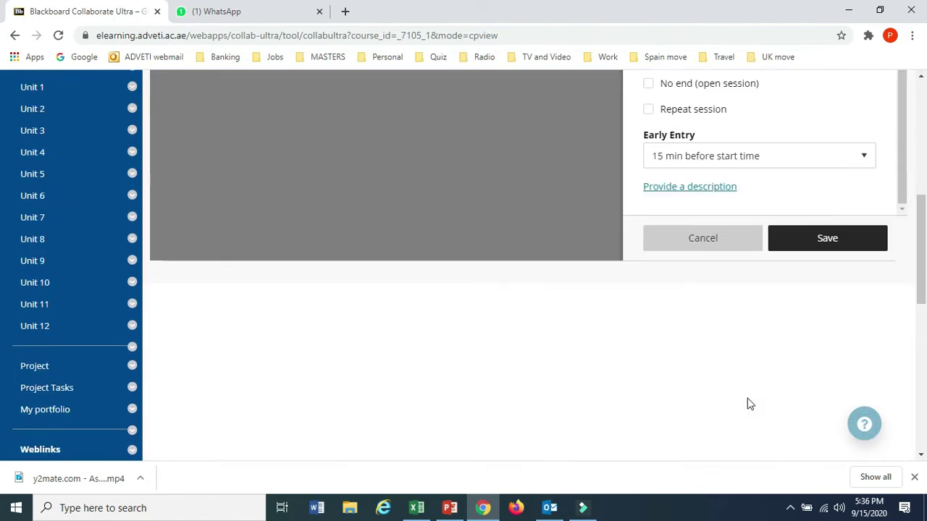
left_click(816, 243)
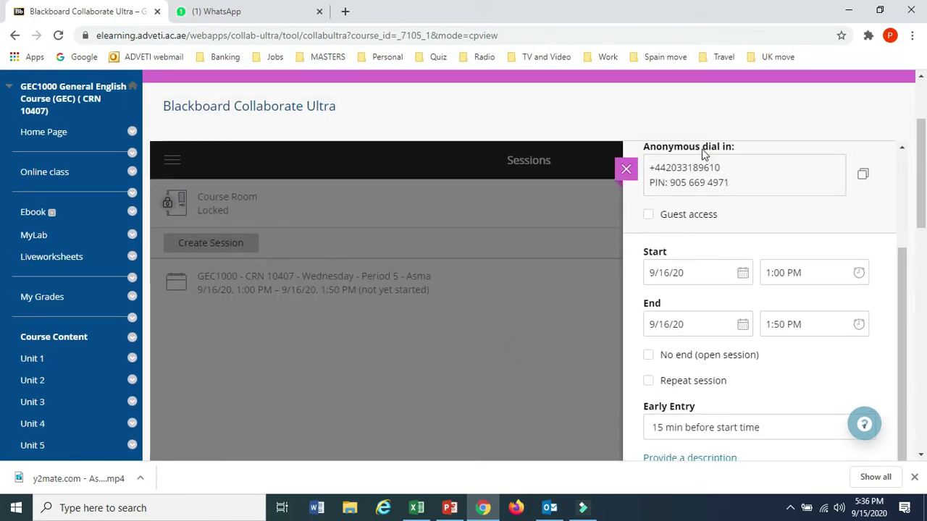
left_click(627, 169)
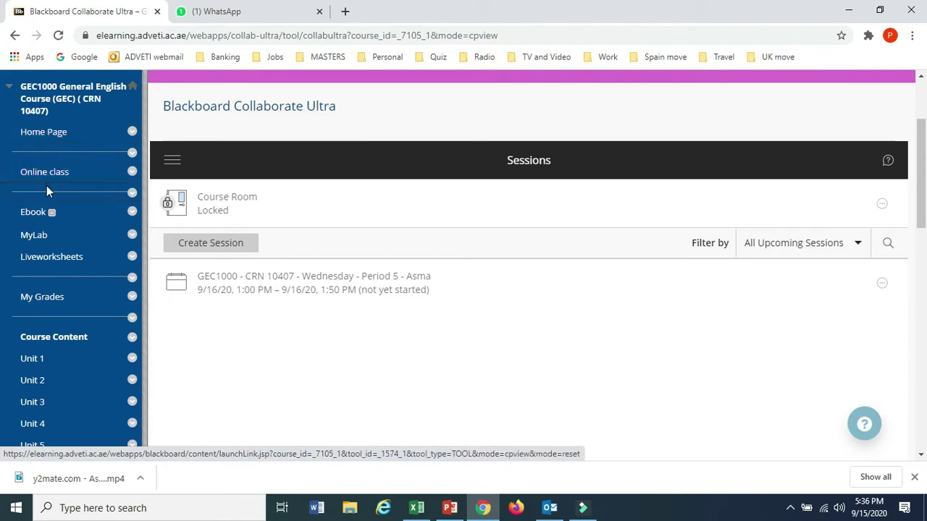
Open the course's Ebook area and view the "Resource Unavailable" slide in PowerPoint.
left_click(40, 214)
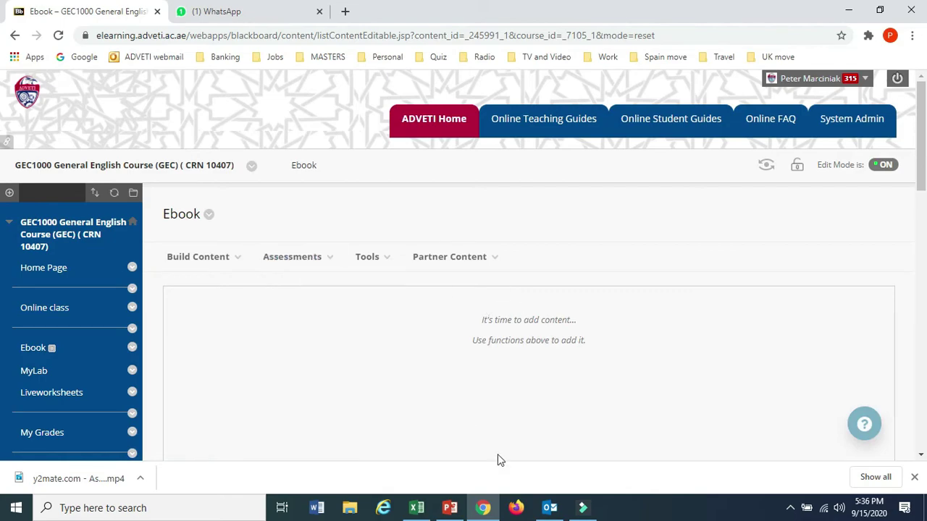
left_click(452, 509)
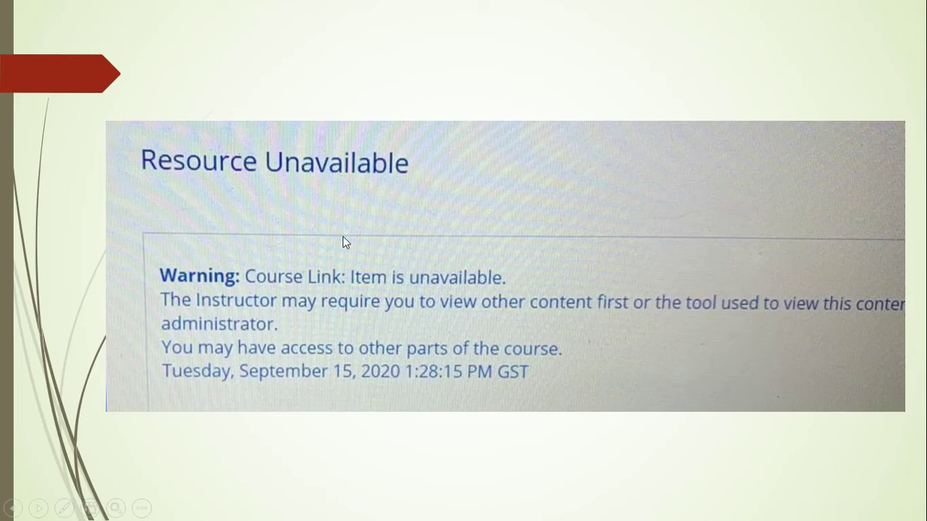
key("Escape")
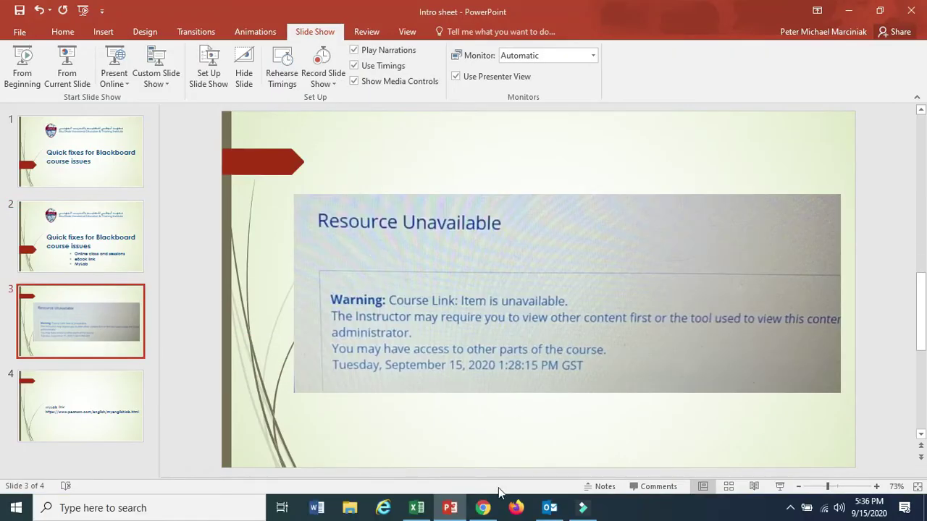
Switch back to Chrome and permanently delete the empty Ebook content area from the course menu.
left_click(482, 508)
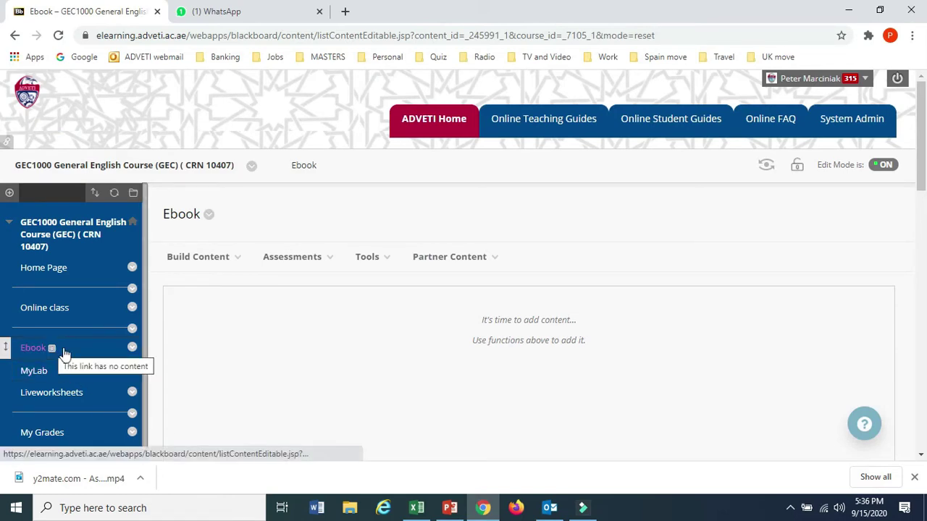
left_click(132, 349)
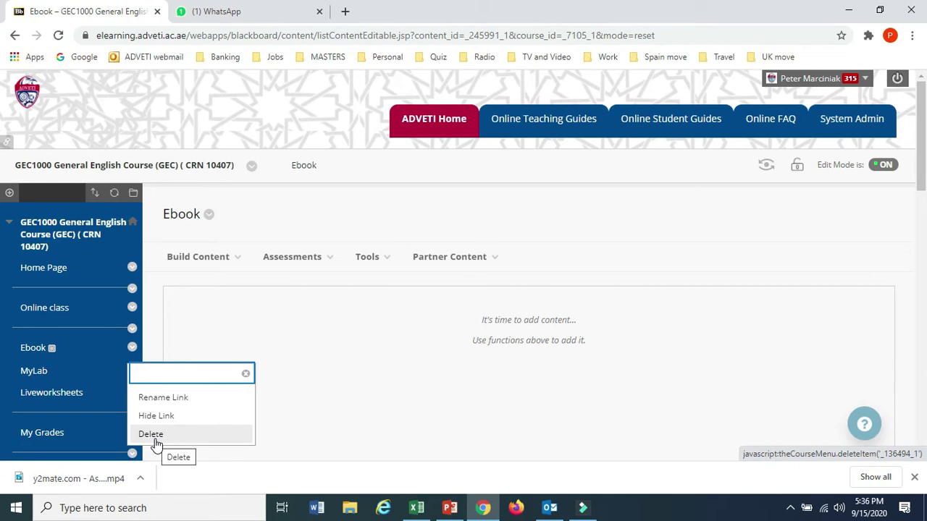
left_click(155, 438)
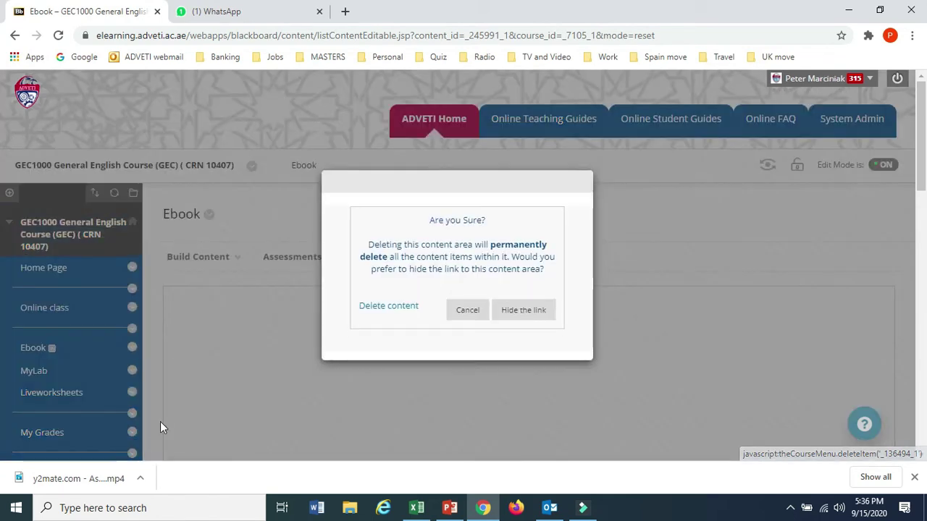
left_click(387, 307)
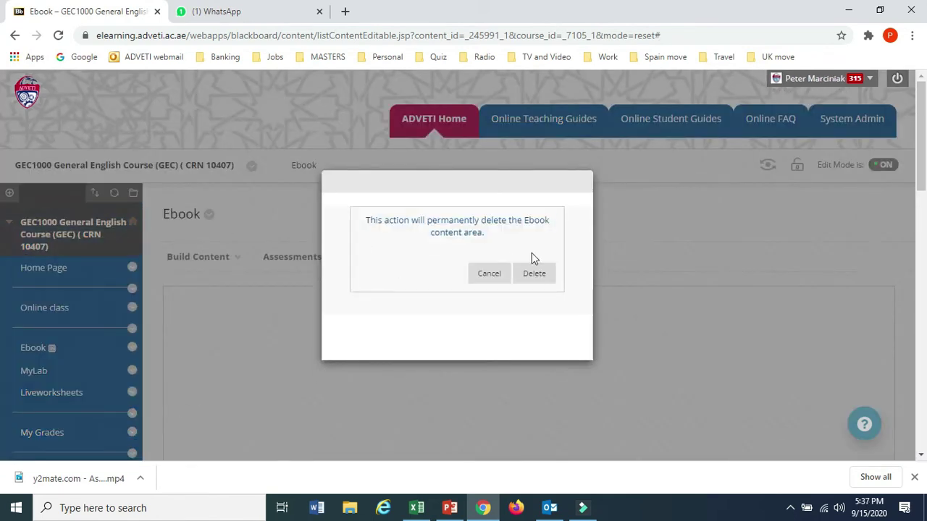
left_click(542, 274)
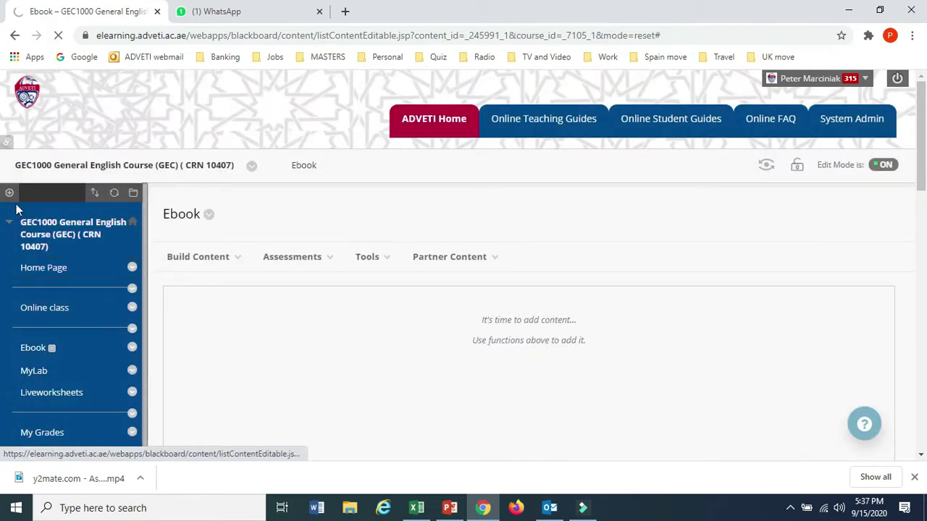
Add a content area named "eBook" that is available to users and place it directly above MyLab in the course menu.
left_click(9, 192)
left_click(9, 194)
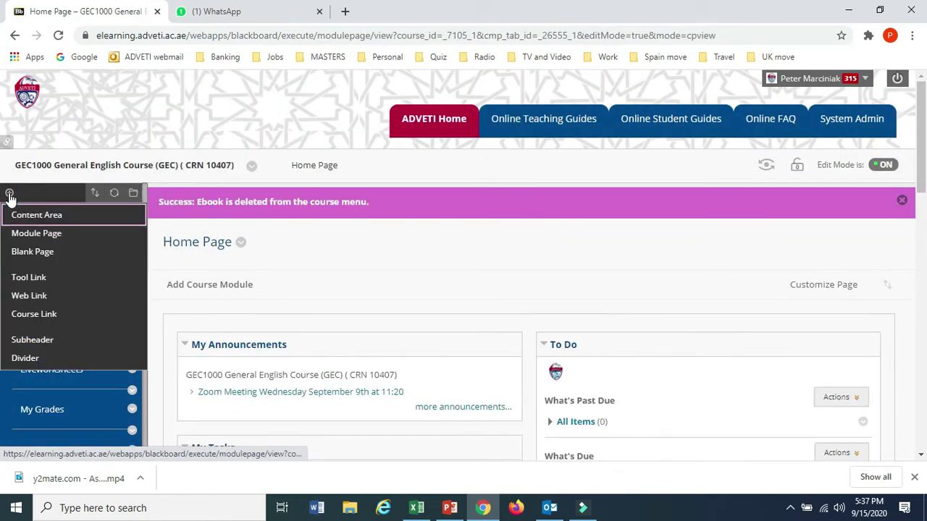
left_click(36, 221)
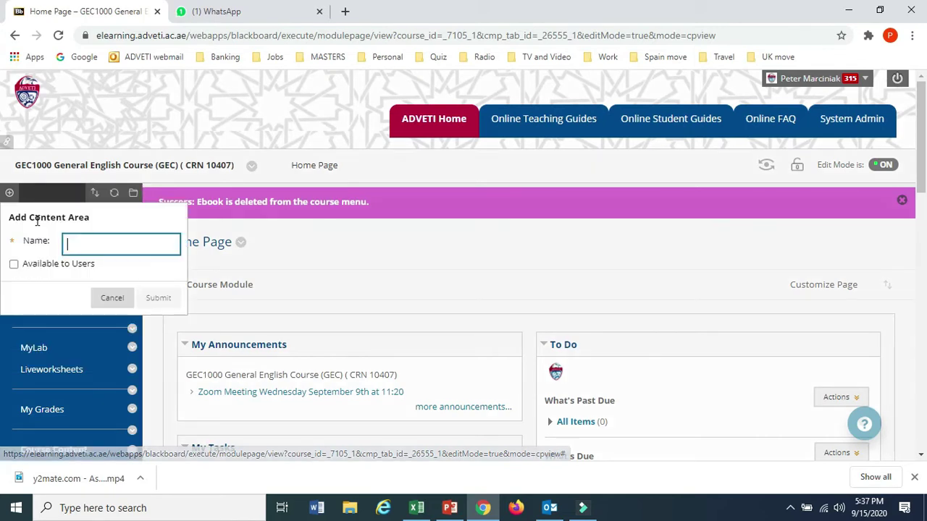
type("e")
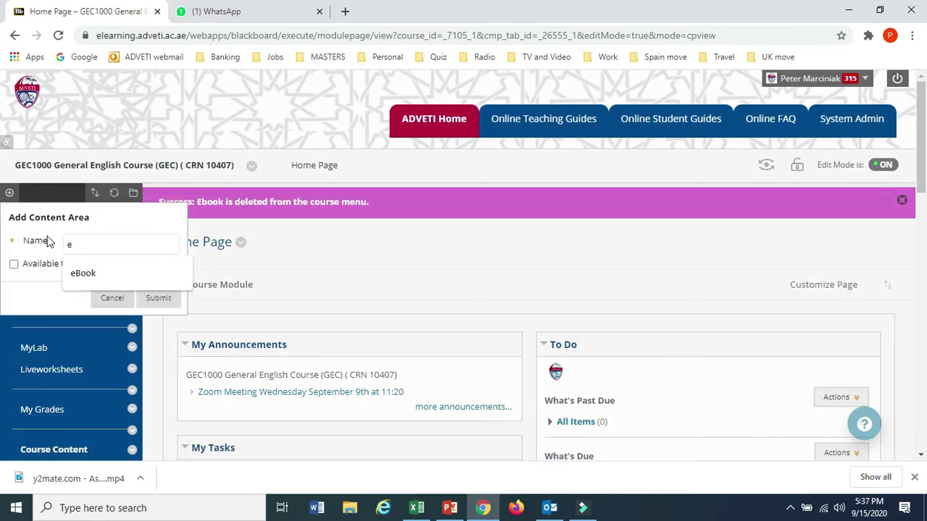
type("Book")
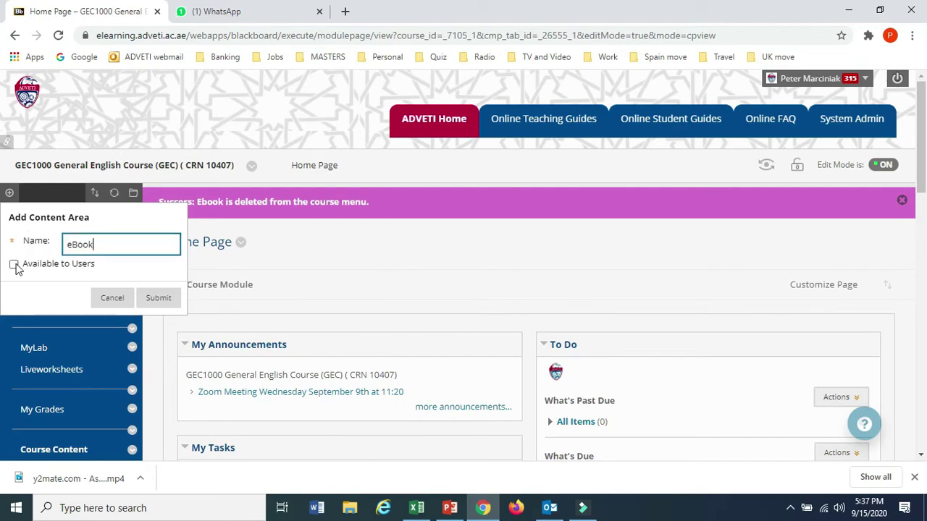
left_click(14, 265)
left_click(158, 298)
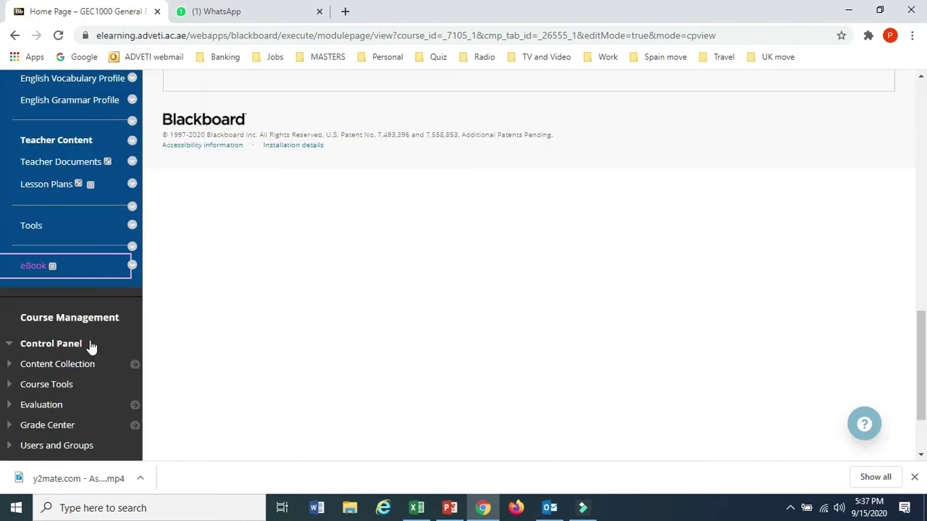
left_click_drag(7, 265, 19, 327)
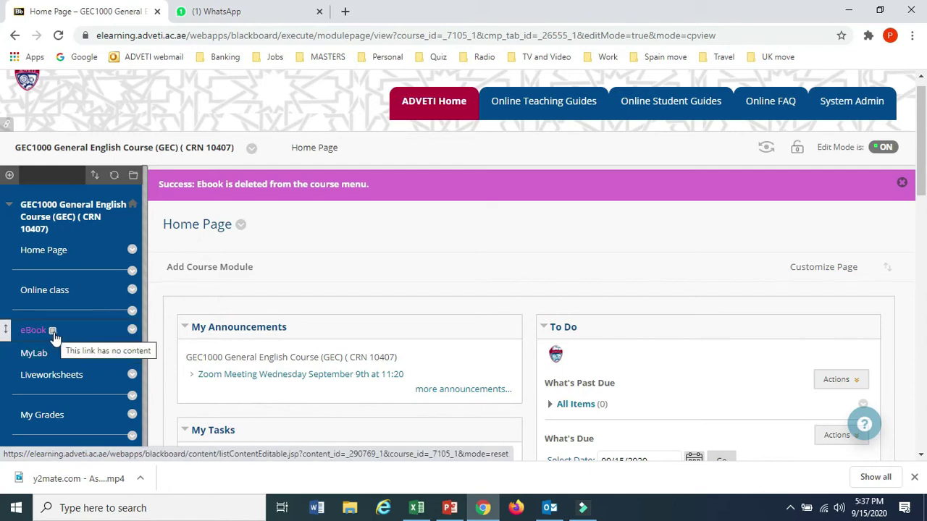
Open the new eBook area and start building a "CE Starter New" content item in it.
left_click(131, 331)
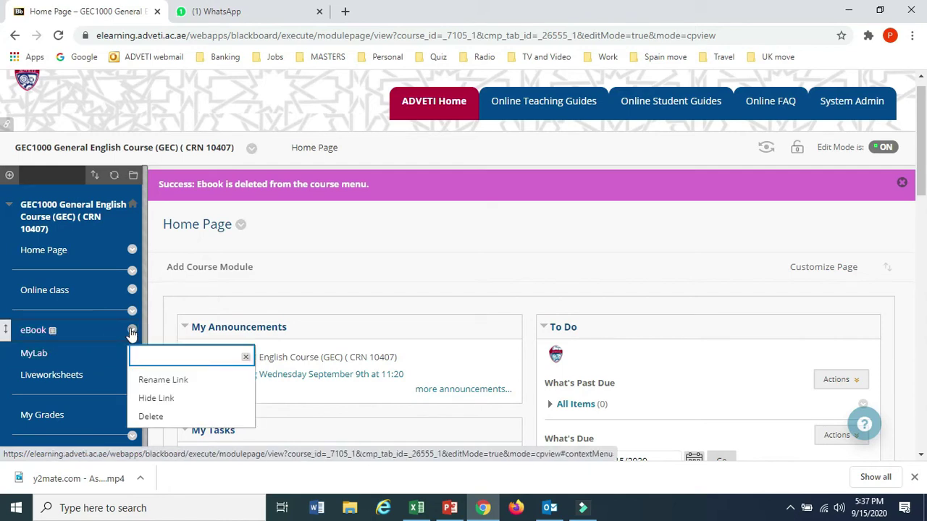
left_click(33, 332)
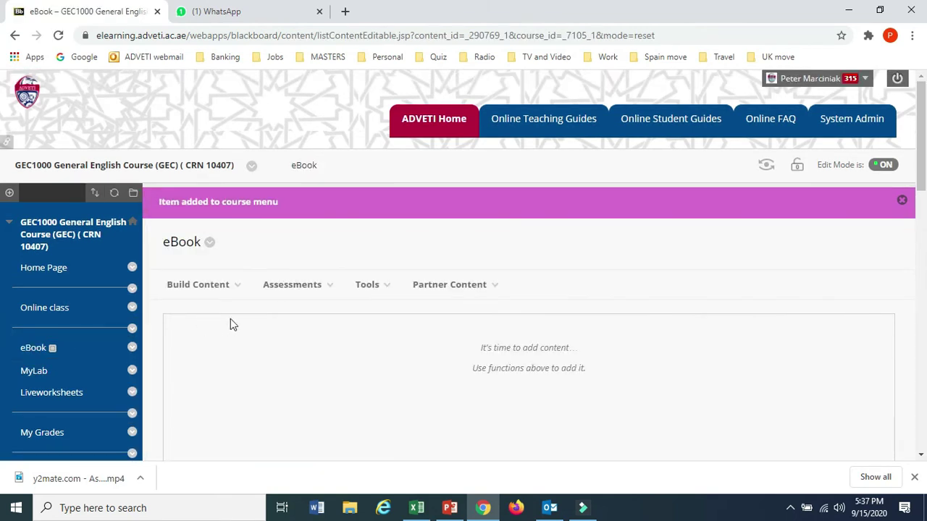
left_click(226, 289)
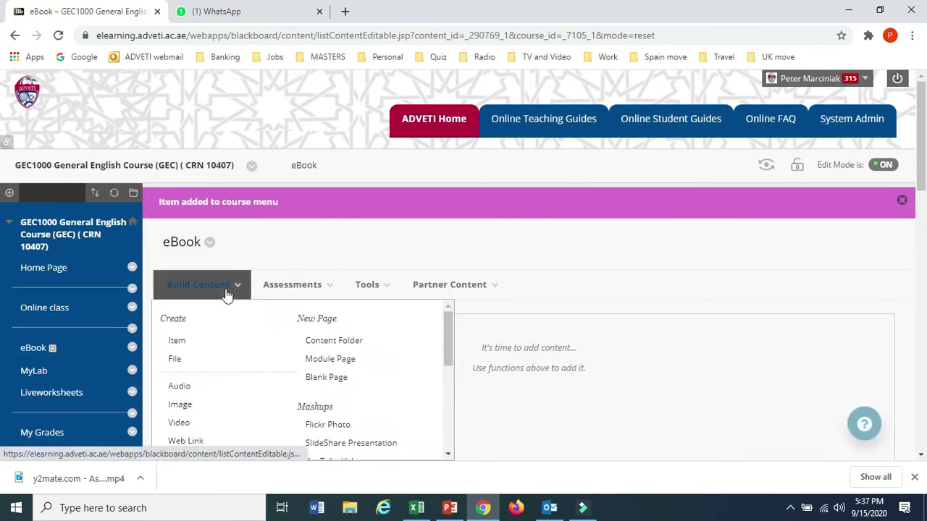
scroll(225, 293, "down", 1)
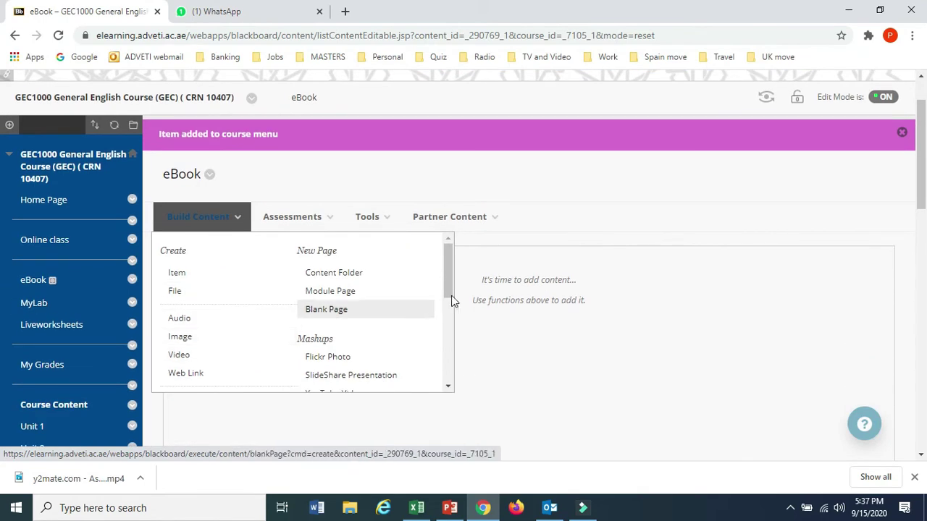
left_click_drag(451, 301, 464, 373)
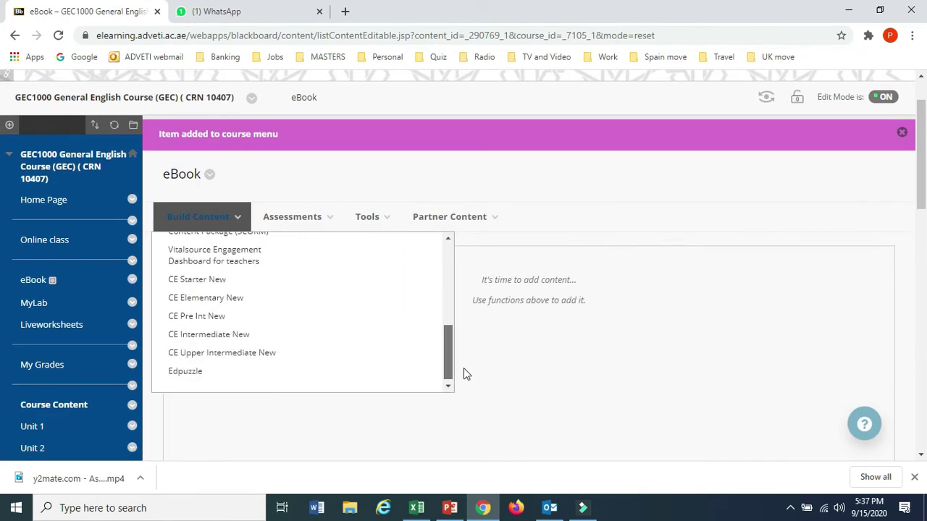
left_click(463, 371)
left_click(221, 226)
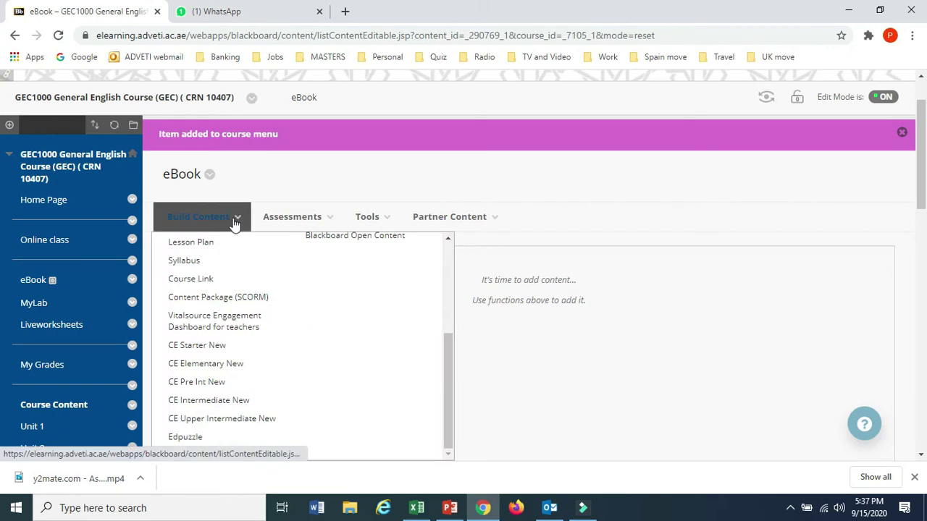
left_click(225, 351)
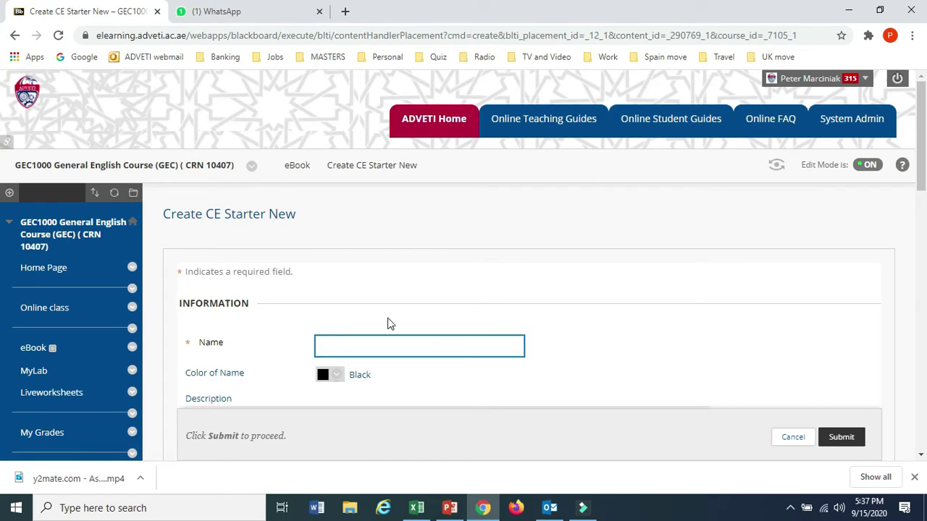
Name the item "Cutting Edge starter" and set the color of its name to Blue (0000FF).
type("Cutt")
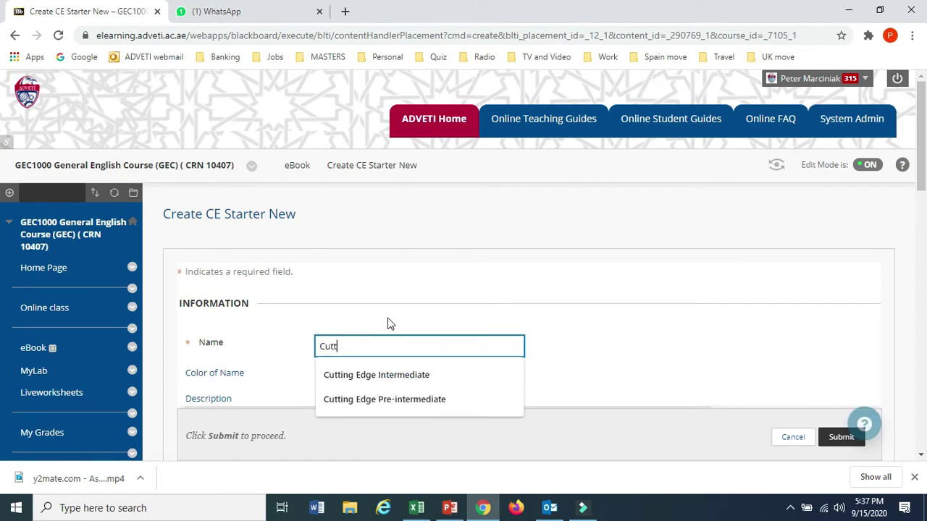
type("ing Edge starter")
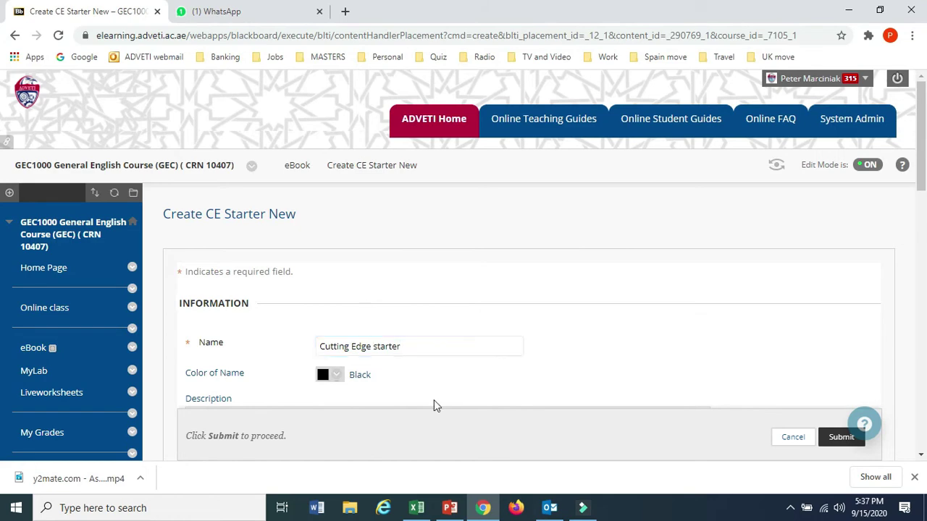
scroll(434, 400, "down", 2)
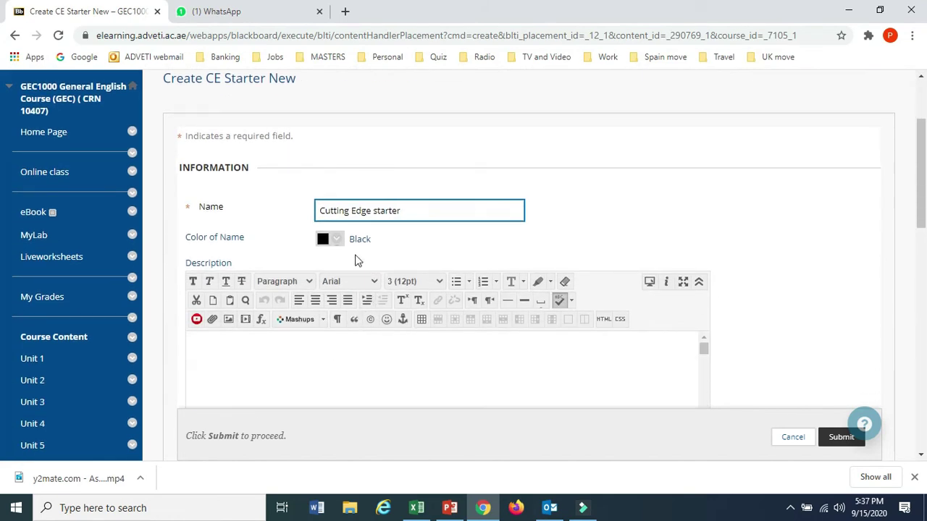
left_click(336, 239)
left_click(335, 374)
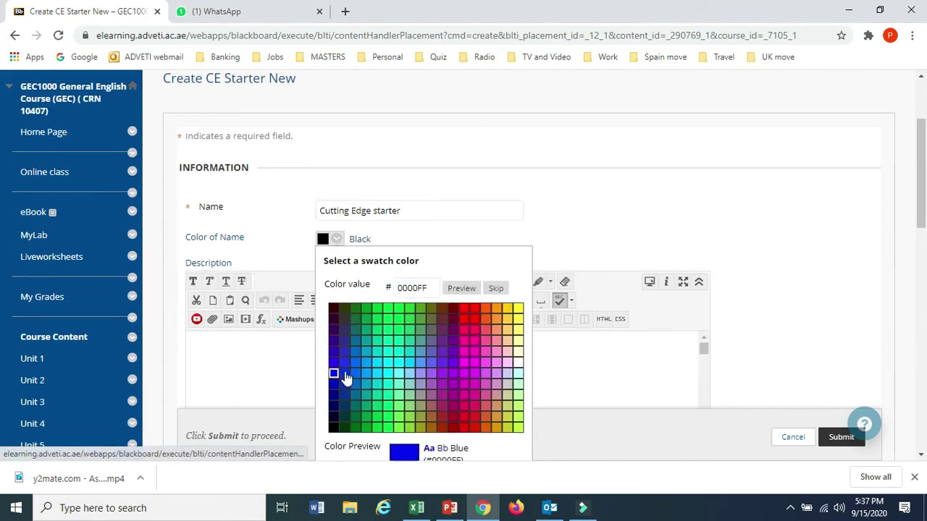
scroll(453, 406, "down", 1)
left_click(504, 439)
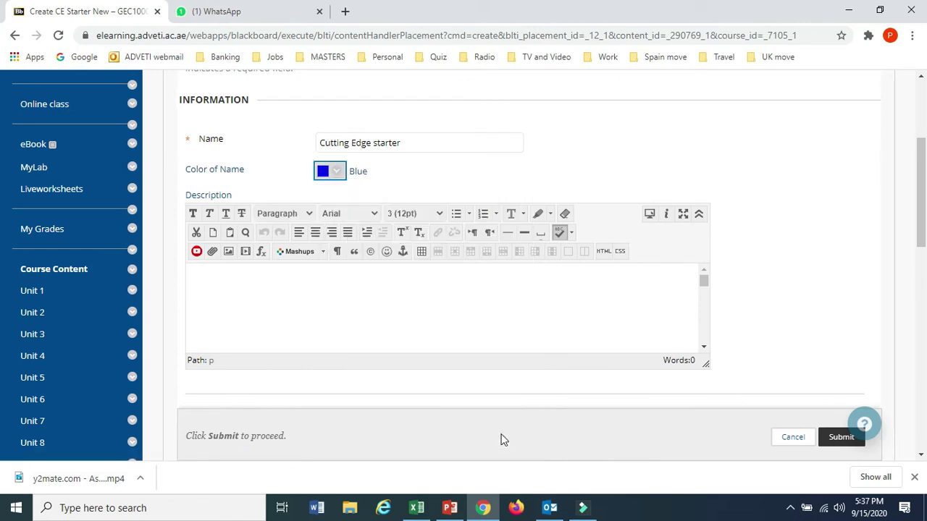
Enter the description "This is your eBook", turn on tracking of the number of views, and submit the item.
left_click(264, 285)
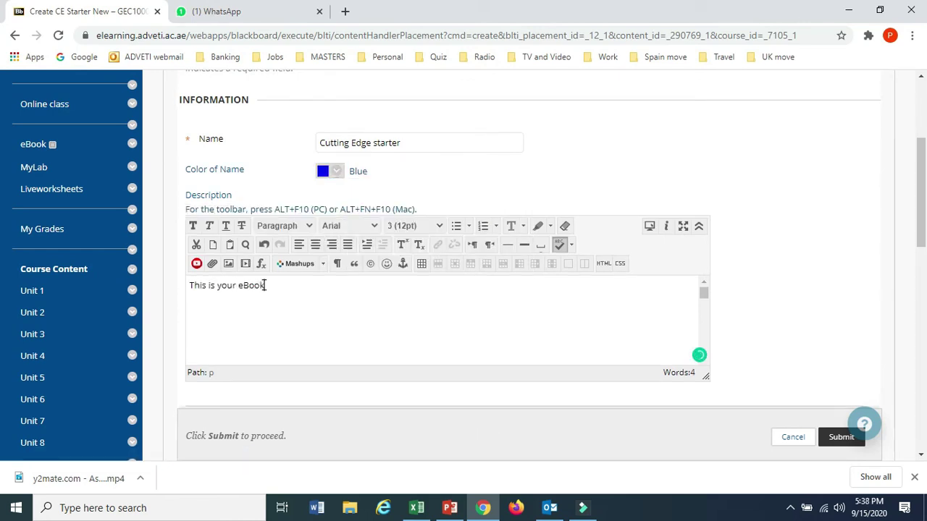
scroll(403, 382, "down", 6)
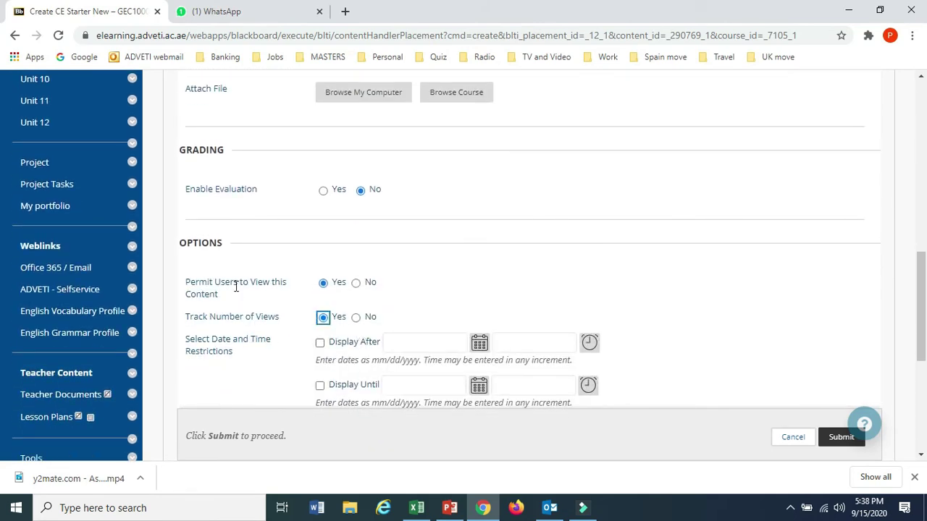
left_click_drag(236, 285, 197, 283)
left_click_drag(262, 317, 187, 317)
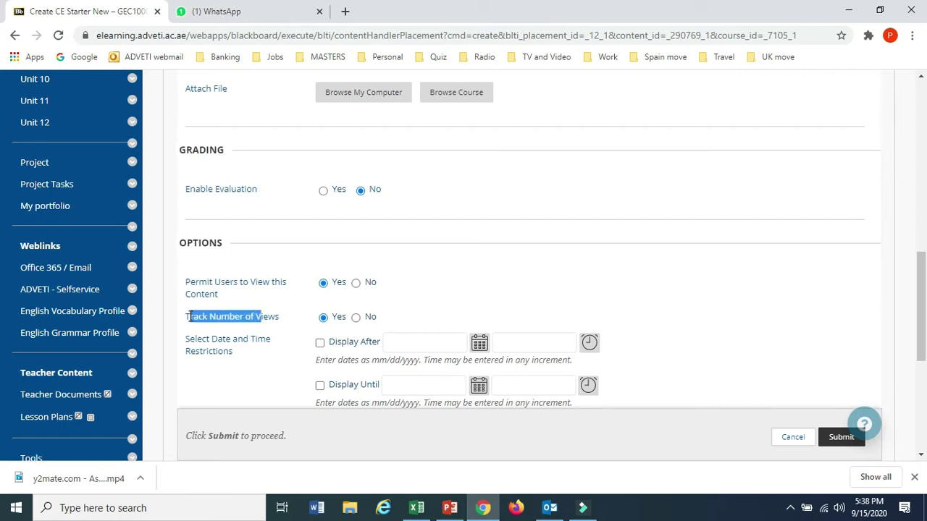
scroll(548, 401, "down", 2)
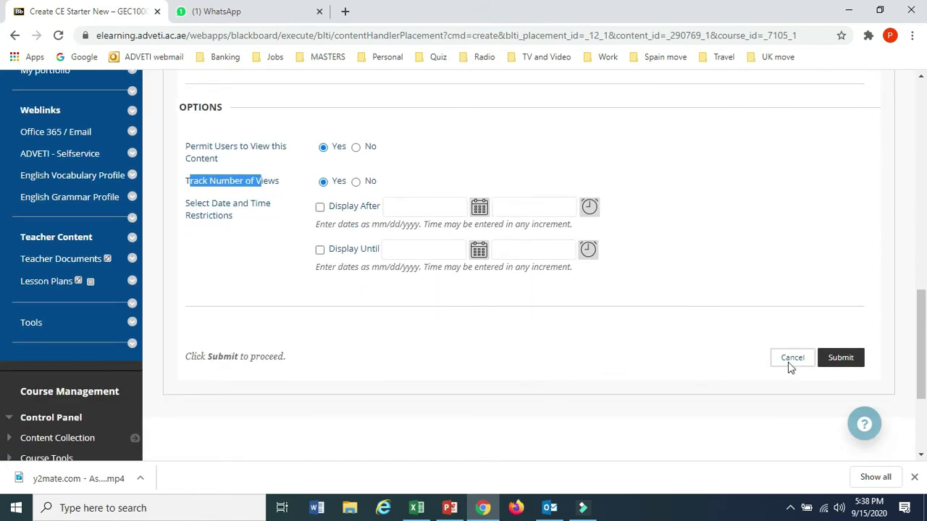
left_click(840, 359)
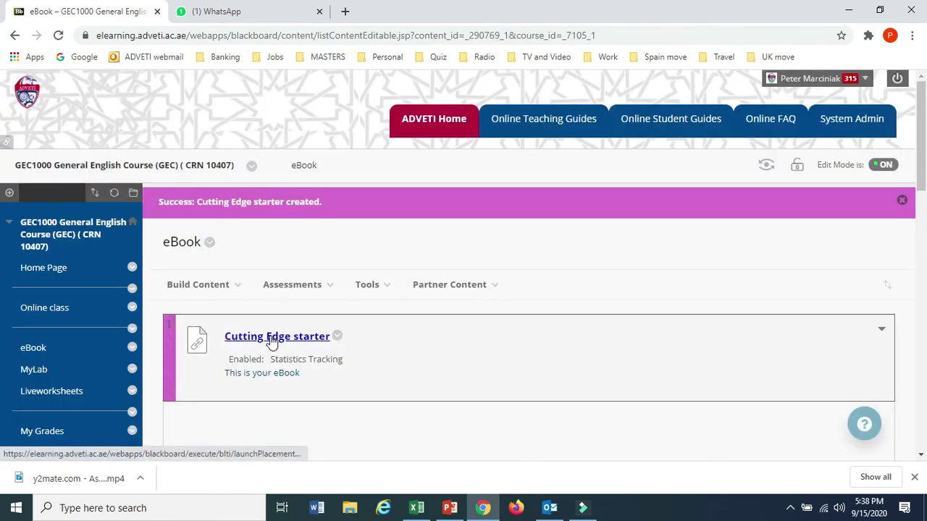
Test the Cutting Edge starter link in a new tab and close that tab.
scroll(270, 337, "down", 1)
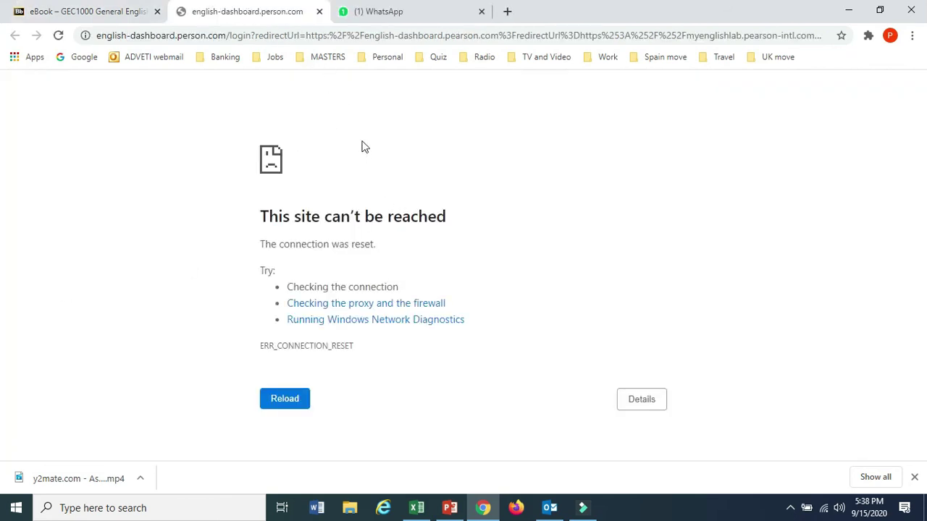
left_click(319, 12)
Delete the existing MyLab link from the course menu.
left_click(132, 302)
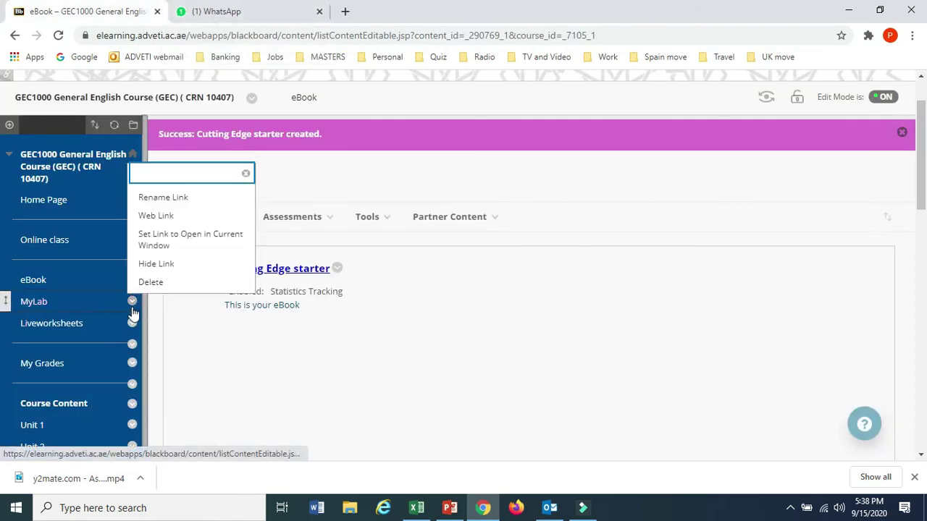
left_click(156, 282)
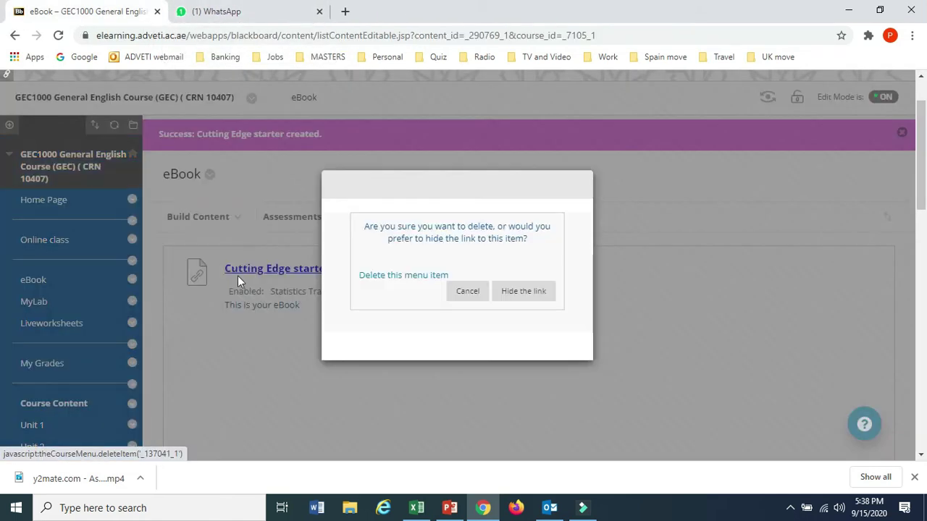
left_click(414, 273)
left_click(530, 279)
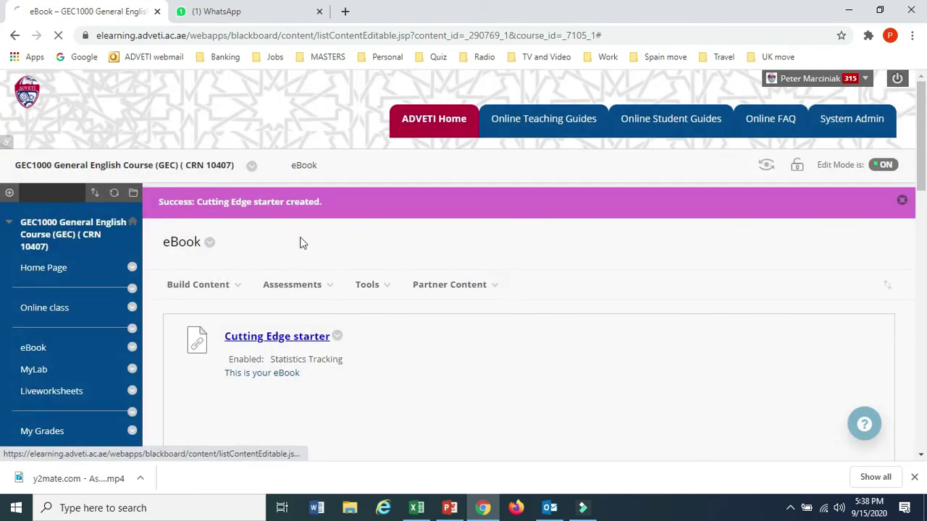
Start adding a web link named "MyLab" to the course menu.
left_click(10, 192)
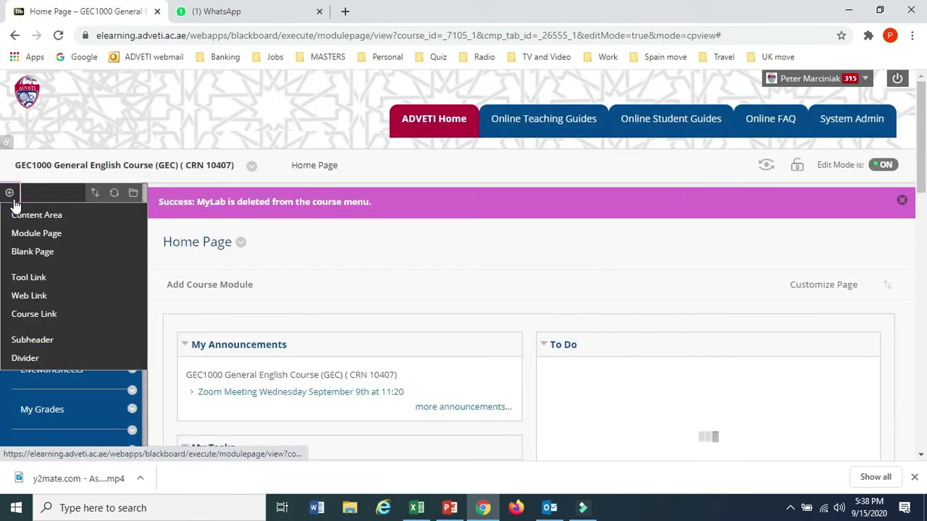
left_click(29, 297)
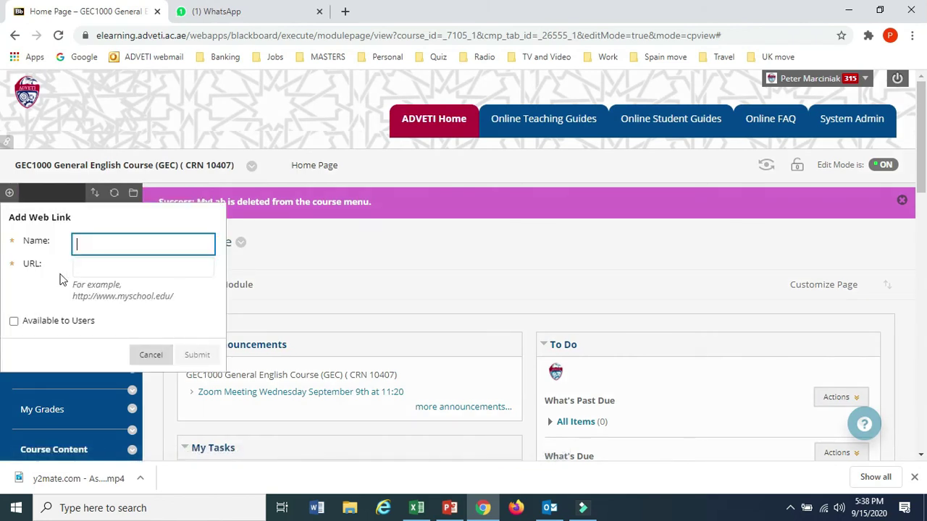
left_click(123, 266)
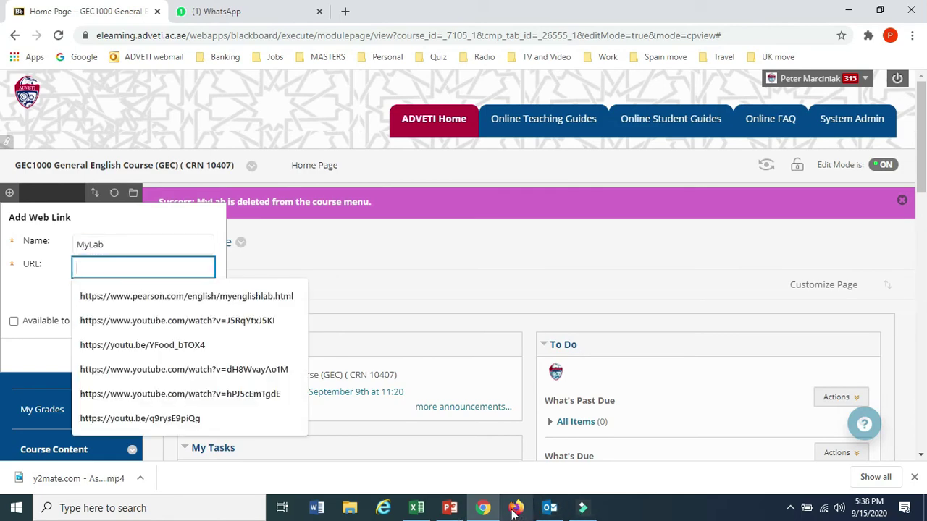
left_click(449, 507)
left_click(127, 410)
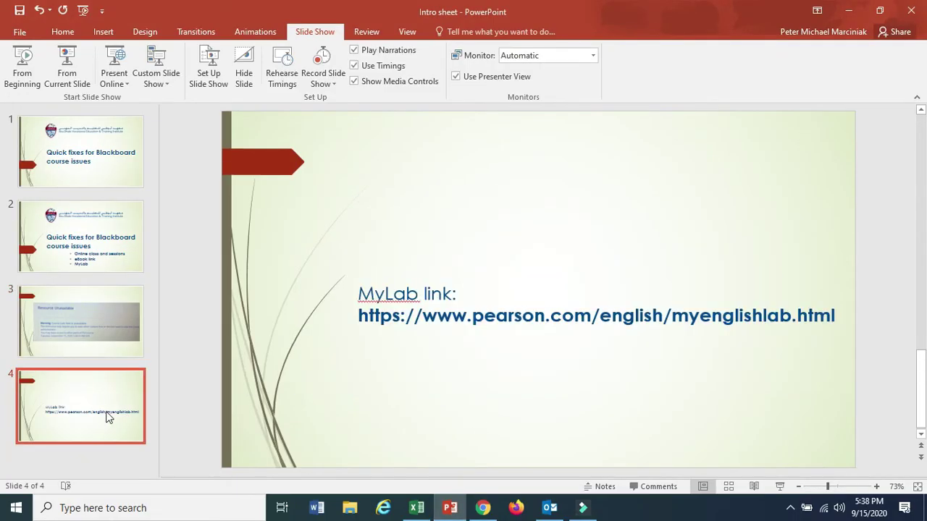
left_click(836, 316)
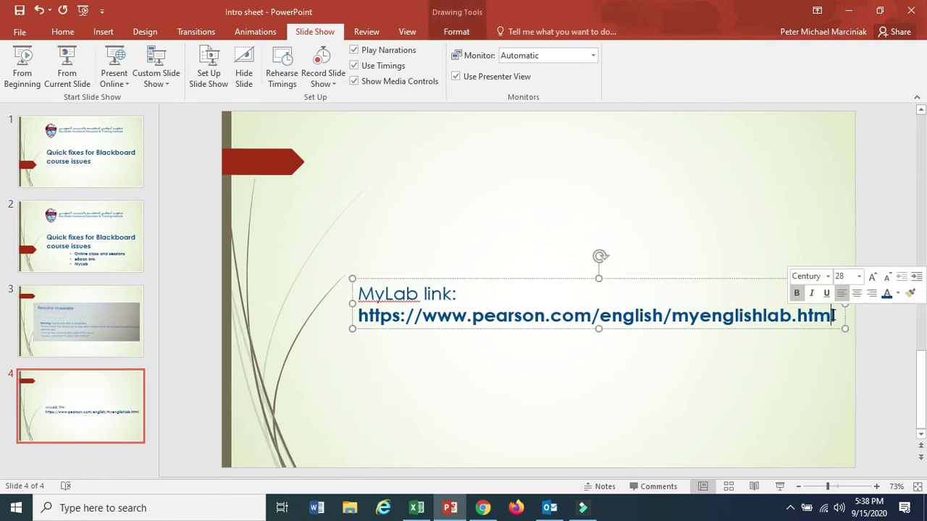
left_click_drag(836, 317, 368, 324)
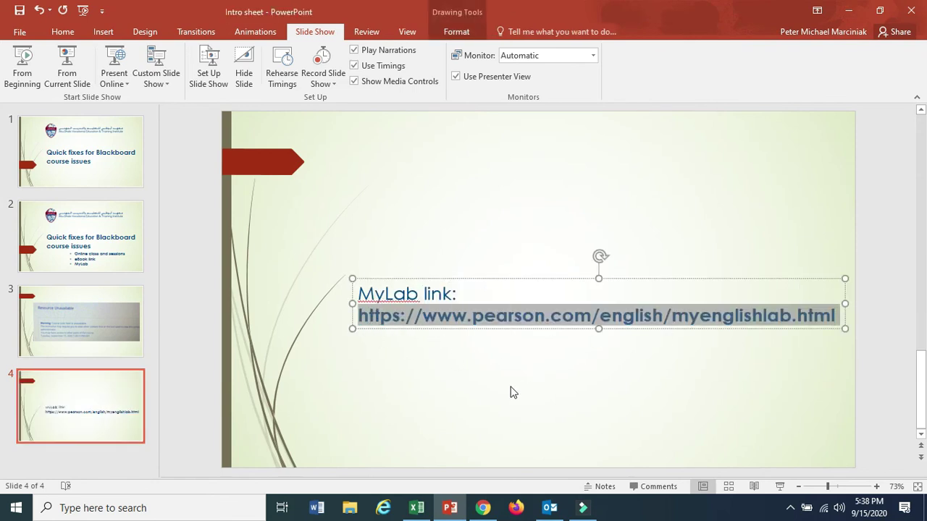
left_click(549, 508)
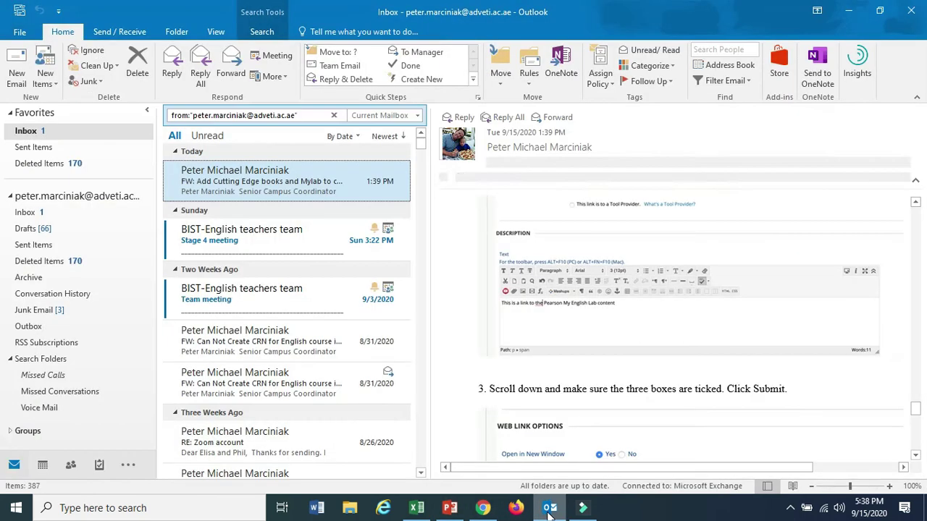
Back in Chrome, paste the copied Pearson address as the MyLab link's URL, make it available to users, and submit it.
left_click(483, 507)
left_click(137, 276)
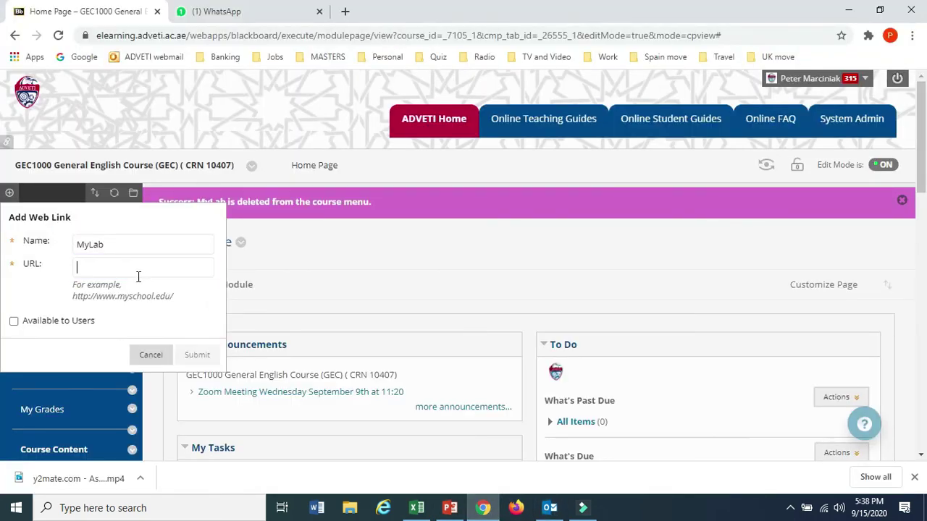
key("ctrl+v")
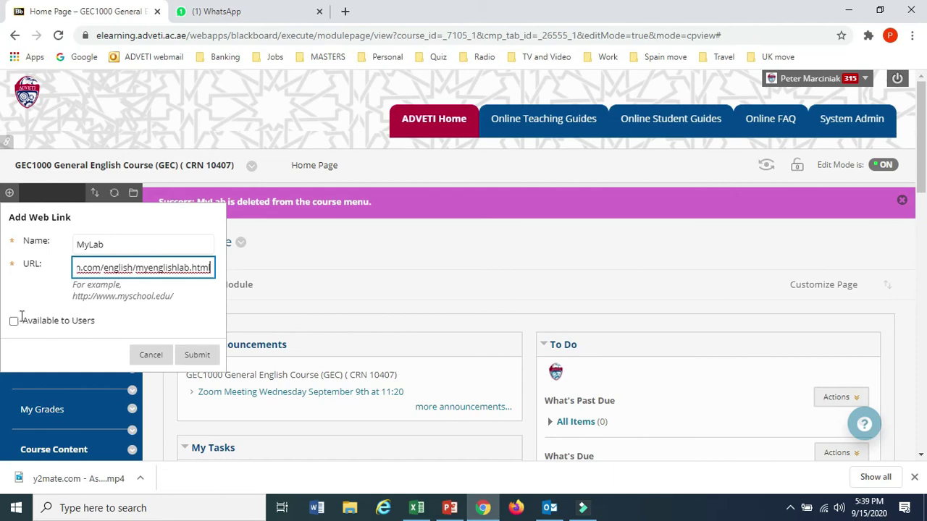
left_click(16, 320)
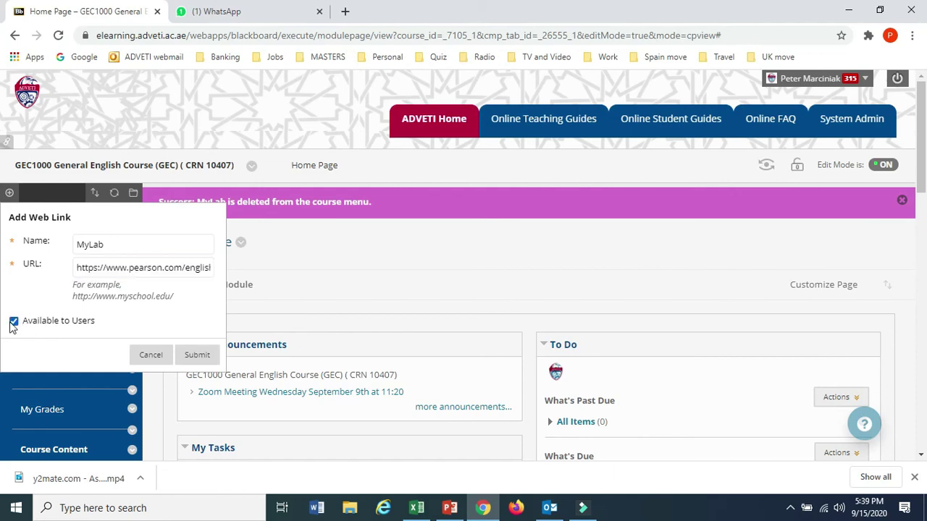
left_click(197, 356)
Locate the new MyLab link at the end of the course menu.
scroll(189, 365, "up", 8)
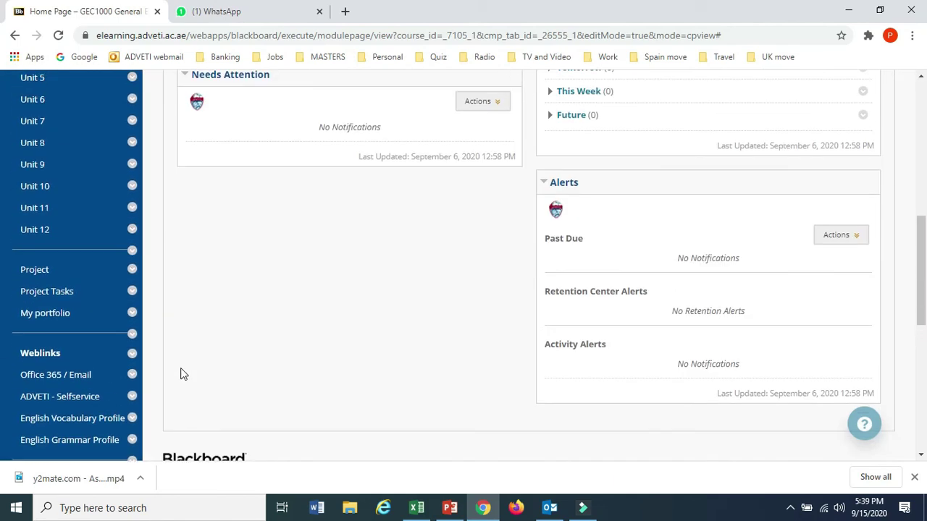
scroll(89, 347, "up", 4)
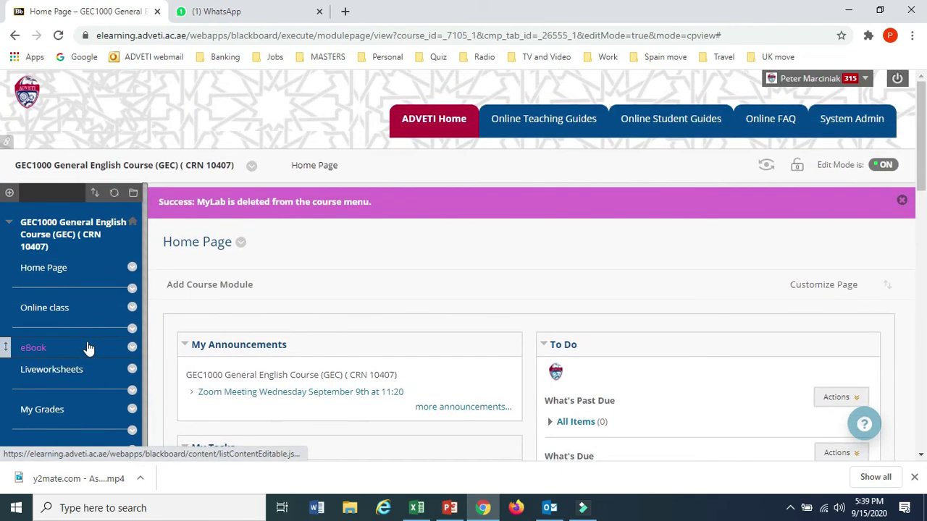
scroll(75, 371, "down", 5)
scroll(75, 370, "down", 5)
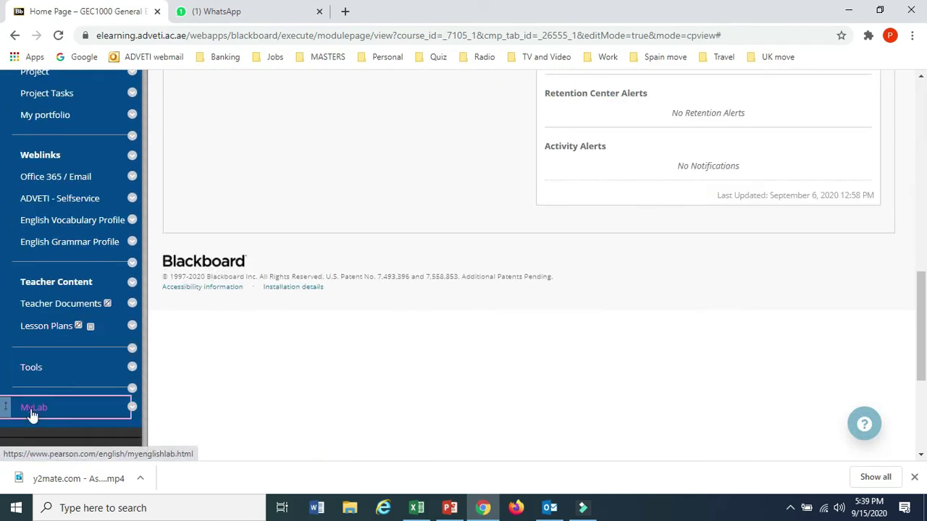